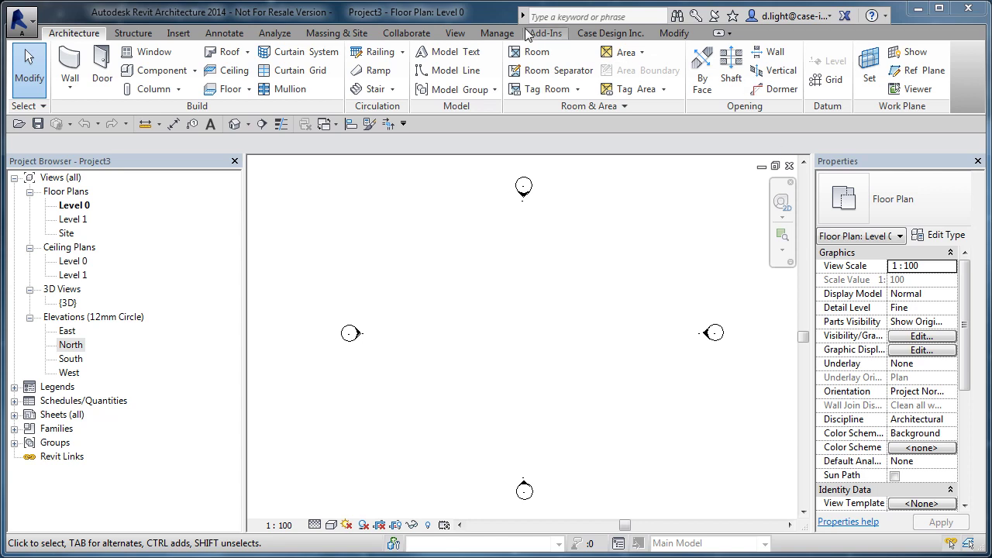
# Add an instance project parameter named "view cat" of type Text, grouped under Identity Data and assigned to the Views category
pyautogui.click(507, 34)
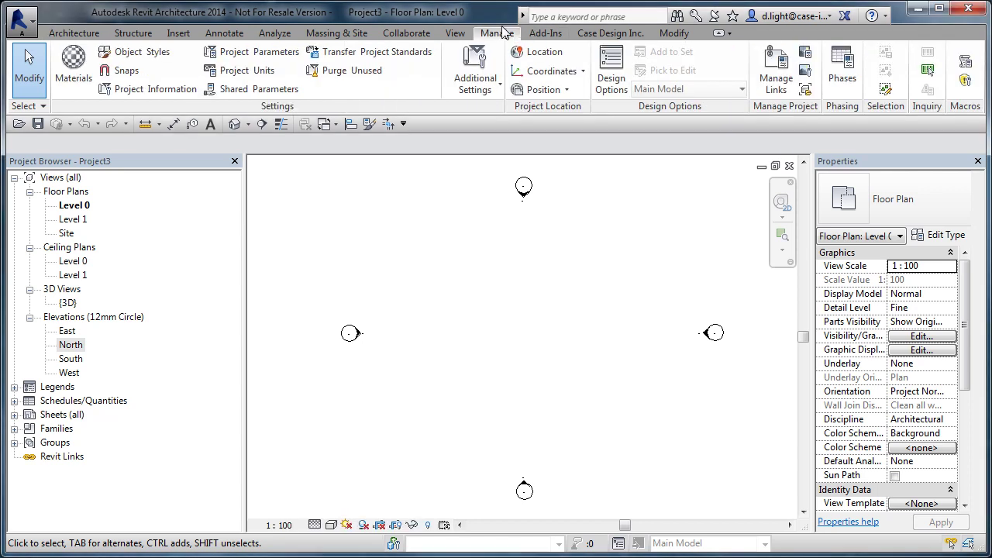
pyautogui.click(267, 52)
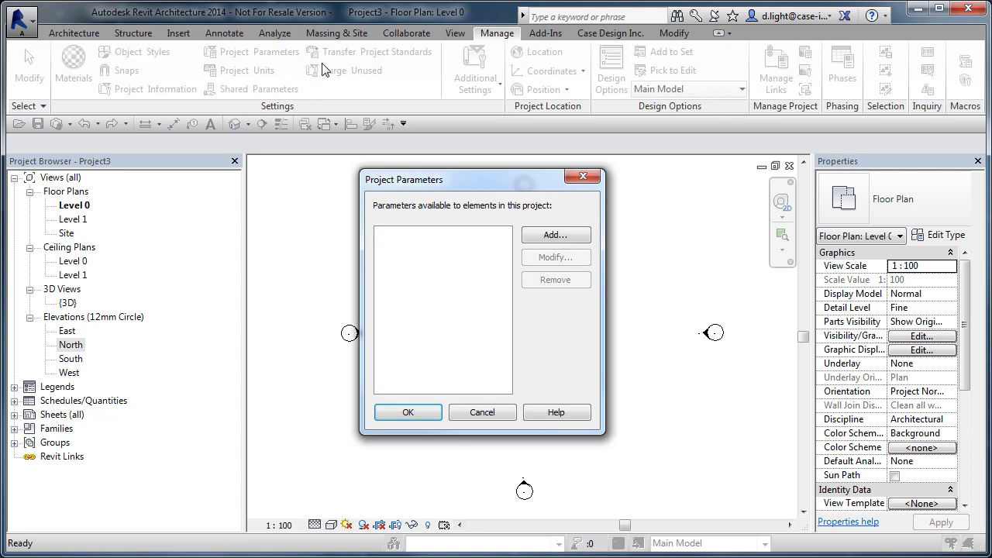
pyautogui.click(552, 236)
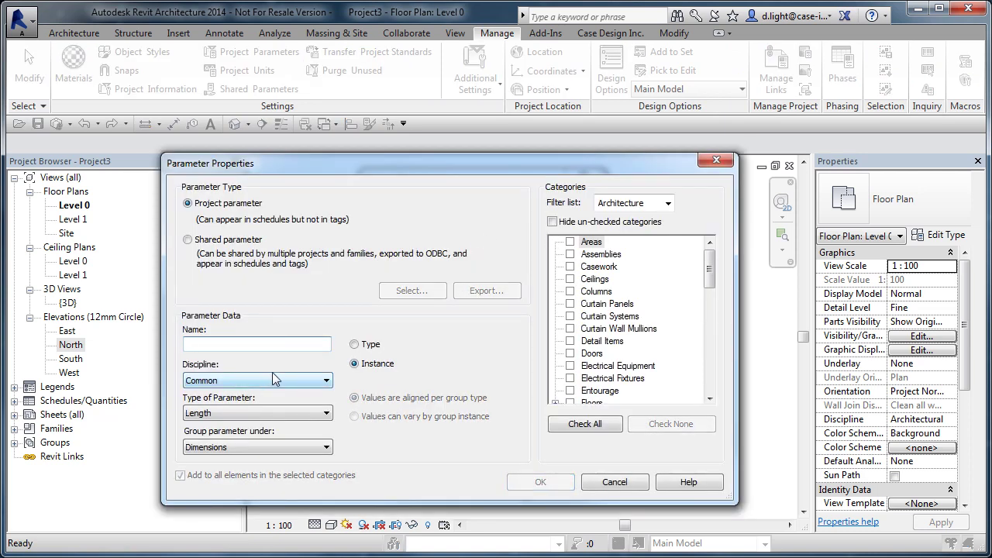
pyautogui.write('view cat')
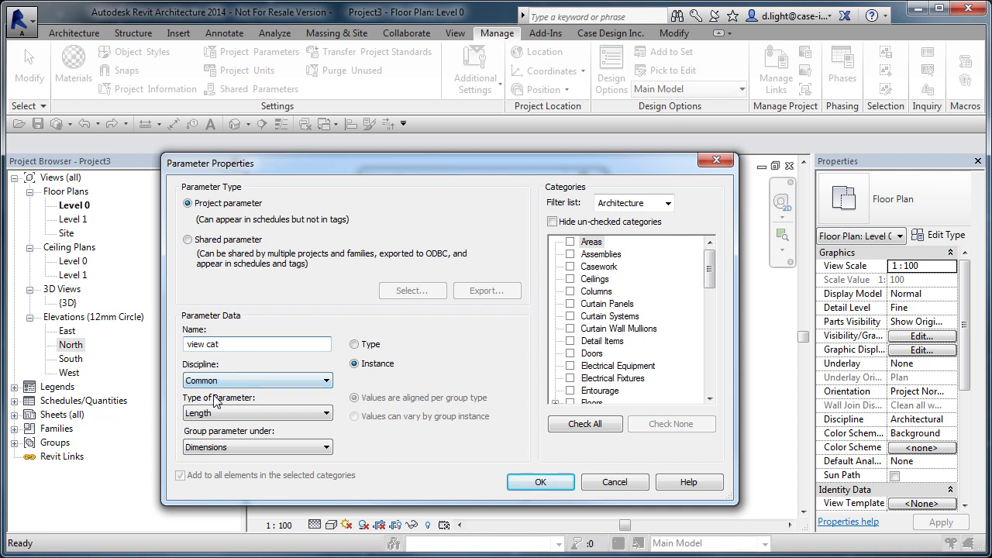
pyautogui.click(258, 413)
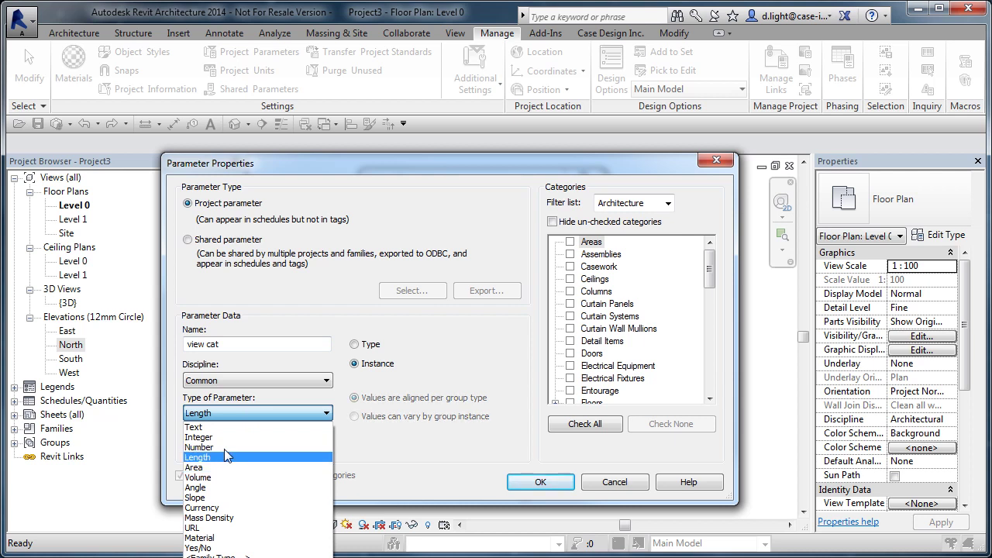
pyautogui.click(217, 428)
pyautogui.click(265, 447)
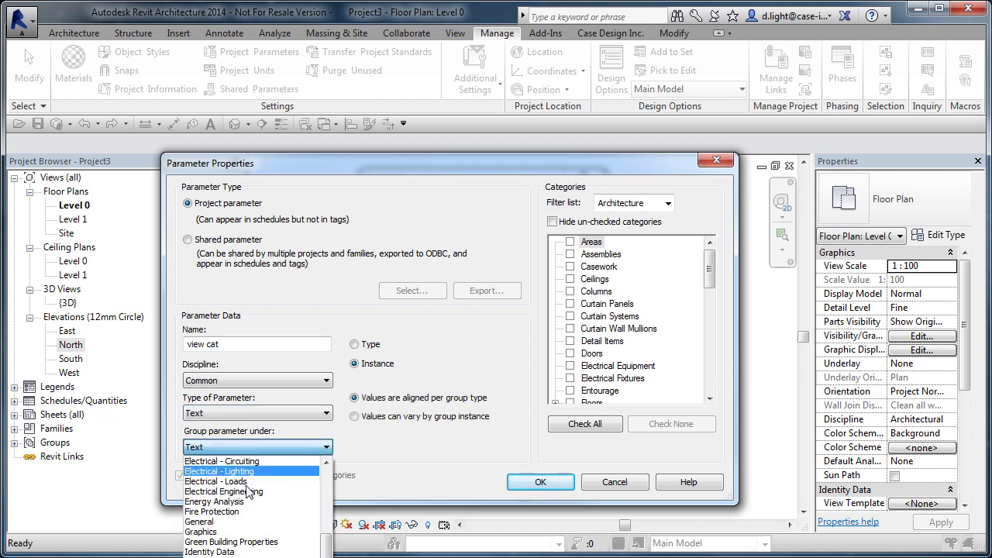
pyautogui.click(210, 552)
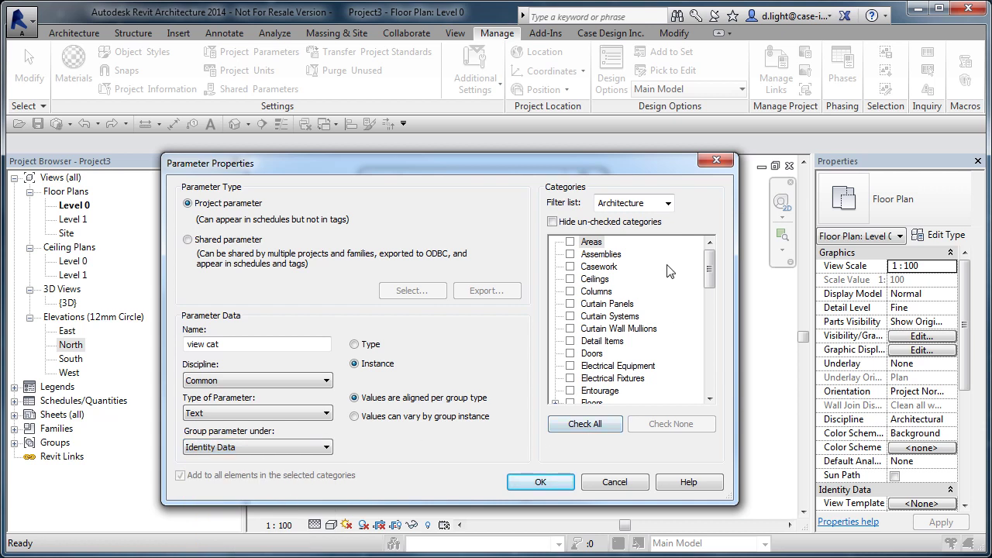
pyautogui.moveTo(709, 259); pyautogui.dragTo(711, 376)
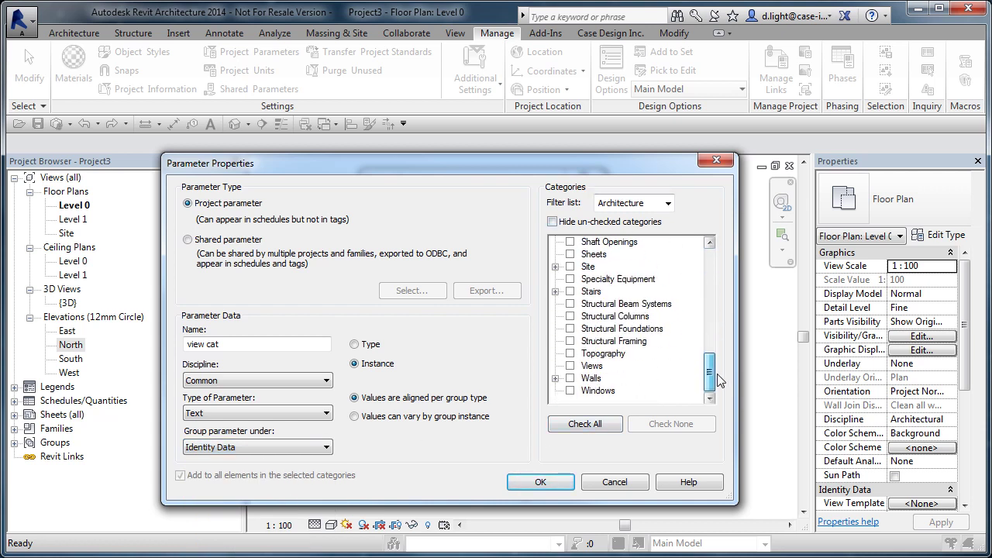
pyautogui.click(571, 366)
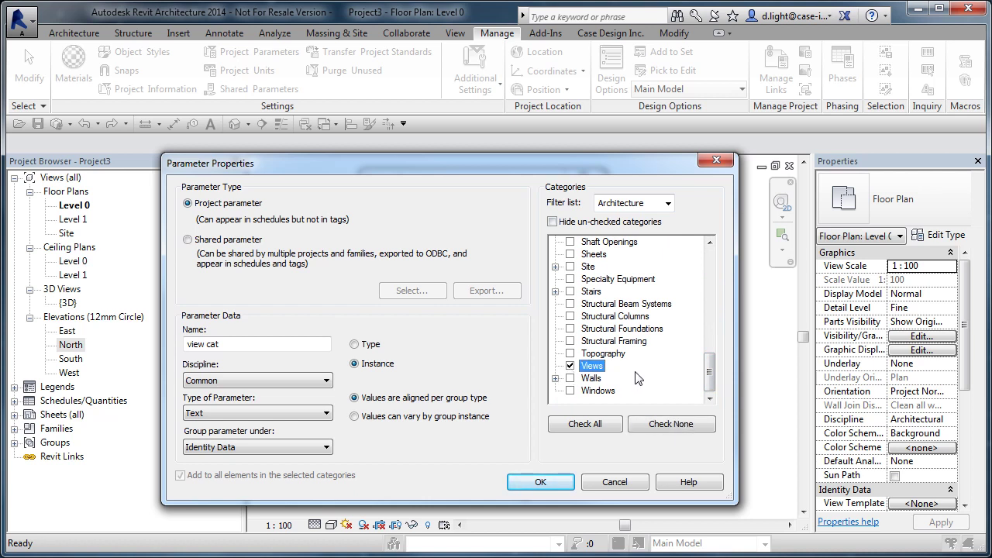
pyautogui.click(540, 482)
# Add a second instance parameter, "view sub cat", as Text under Identity Data for the Views category, and accept the project parameters
pyautogui.click(556, 235)
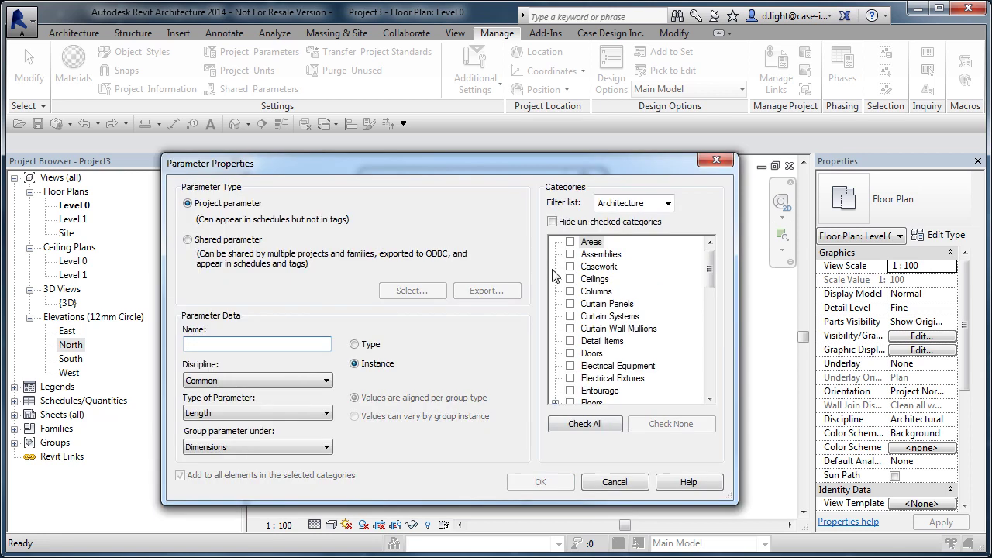
pyautogui.write('view sub cat')
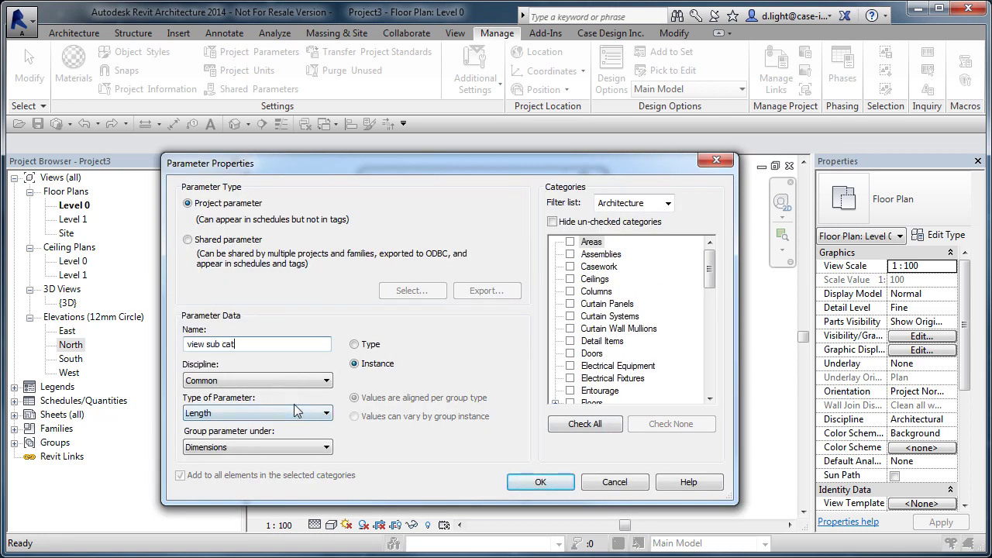
pyautogui.click(298, 412)
pyautogui.click(272, 423)
pyautogui.click(292, 445)
pyautogui.click(273, 551)
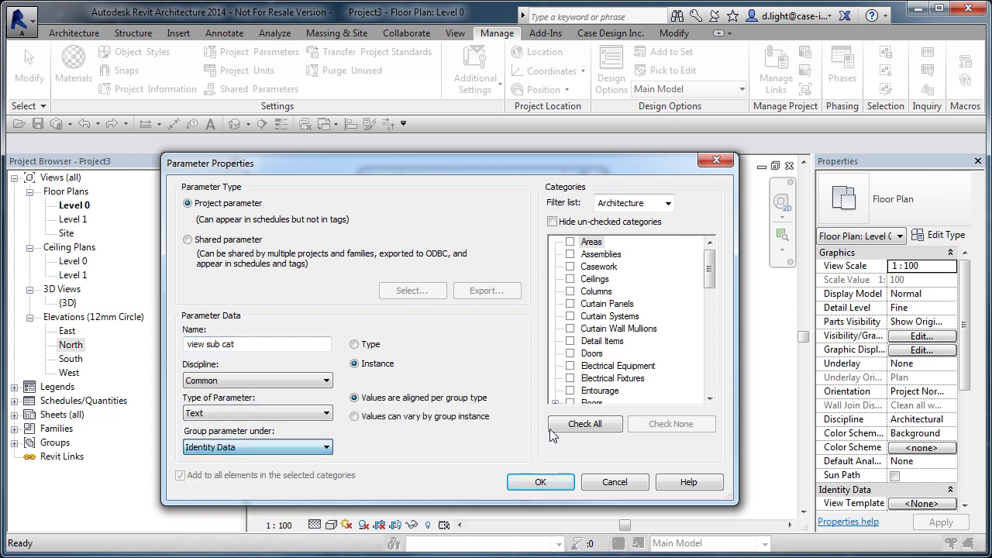
pyautogui.click(710, 397)
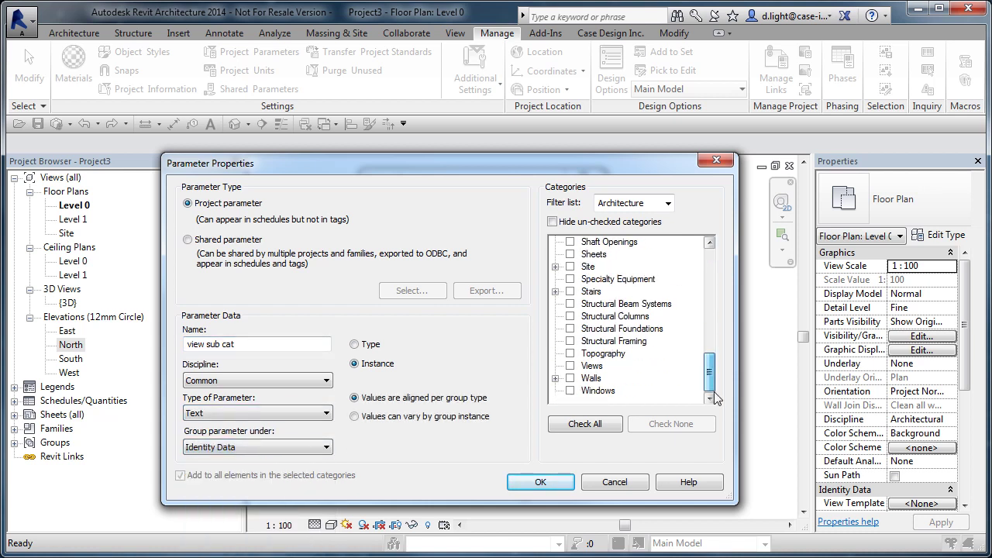
pyautogui.click(570, 366)
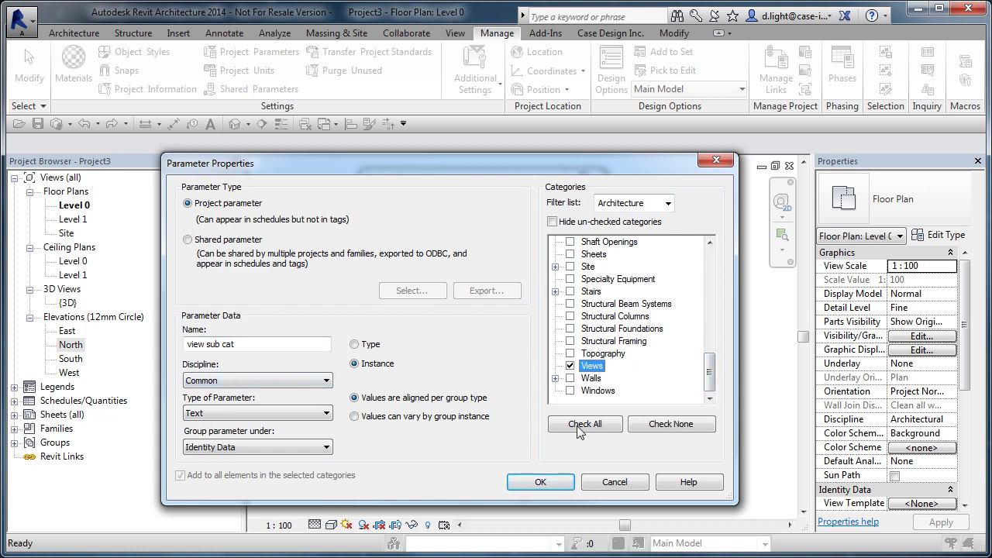
pyautogui.click(566, 481)
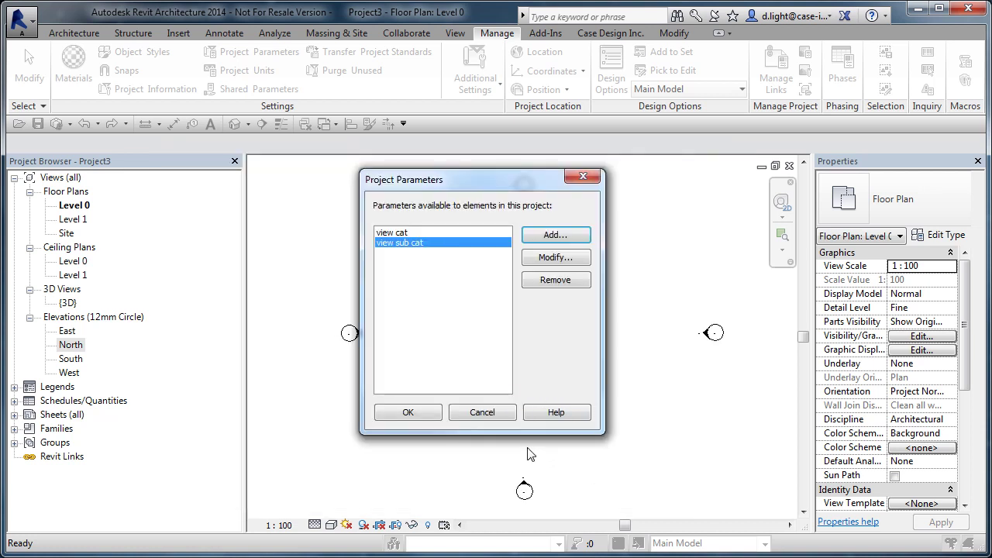
pyautogui.click(411, 413)
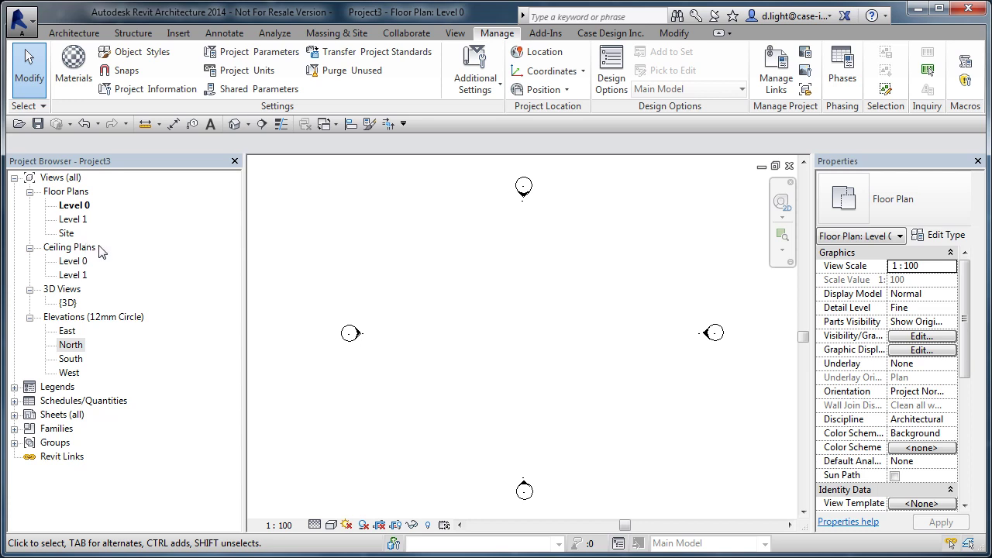
# Duplicate the Level 0, Level 1 and Site floor plans with detailing
pyautogui.click(76, 208)
pyautogui.rightClick(75, 206)
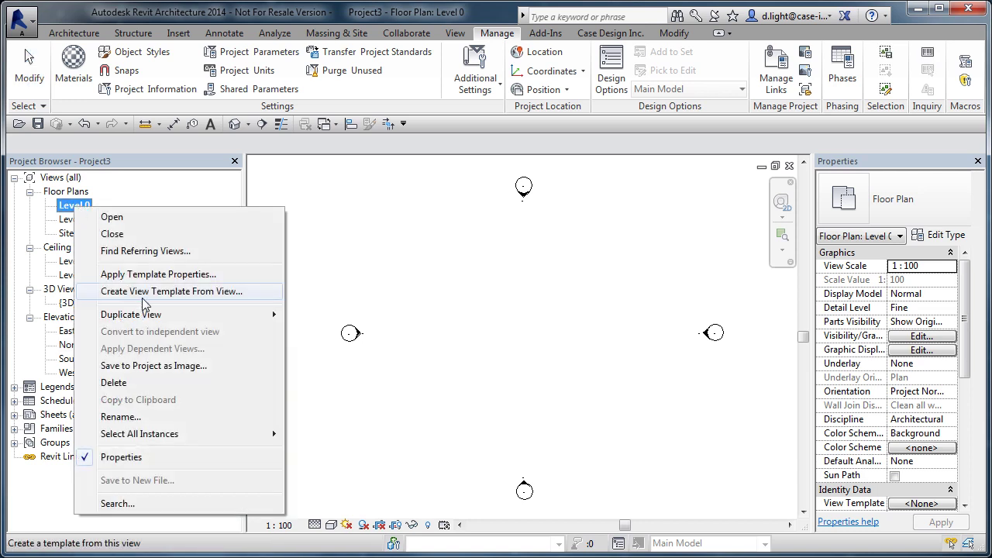
pyautogui.moveTo(264, 314)
pyautogui.click(326, 331)
pyautogui.click(78, 233)
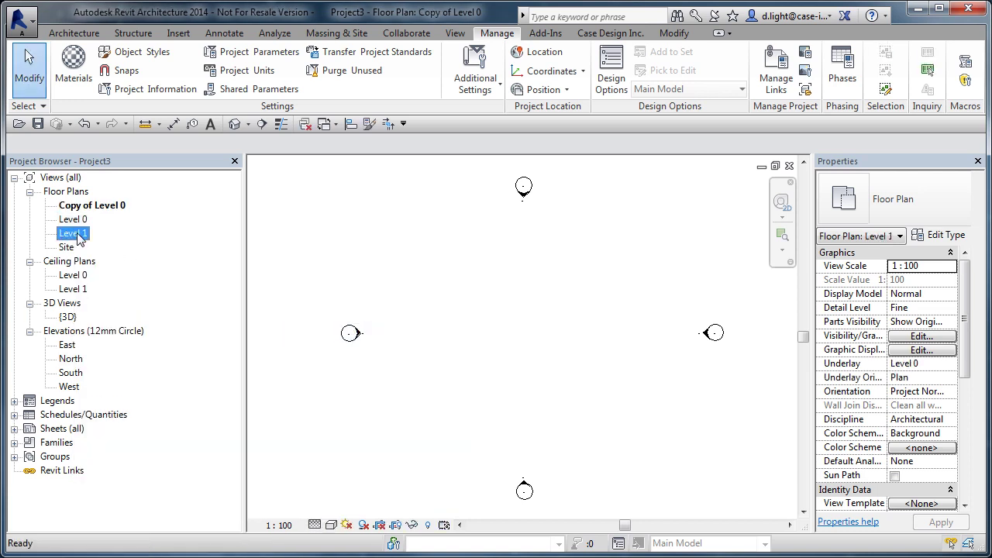
pyautogui.rightClick(79, 236)
pyautogui.moveTo(233, 341)
pyautogui.click(326, 359)
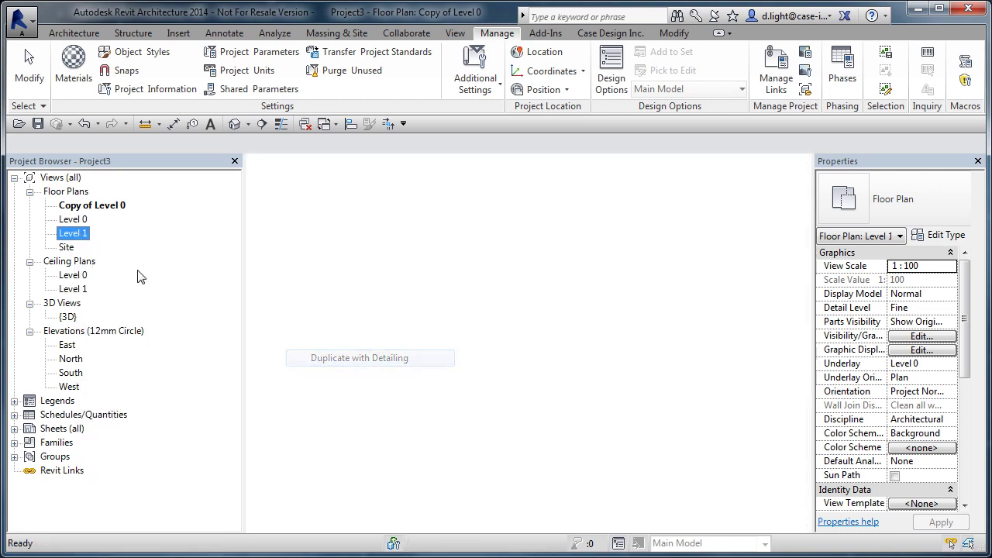
pyautogui.click(70, 263)
pyautogui.rightClick(70, 263)
pyautogui.moveTo(261, 370)
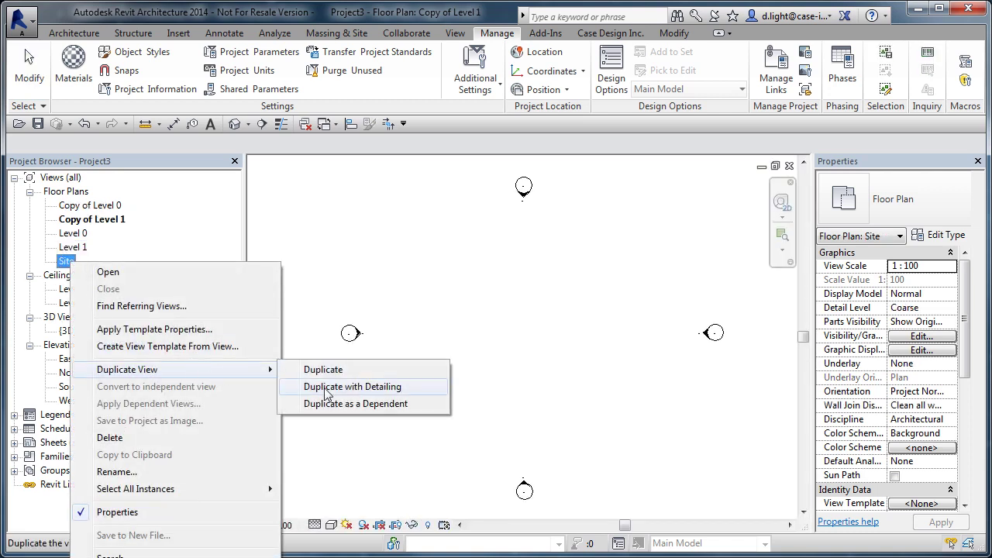
pyautogui.click(359, 387)
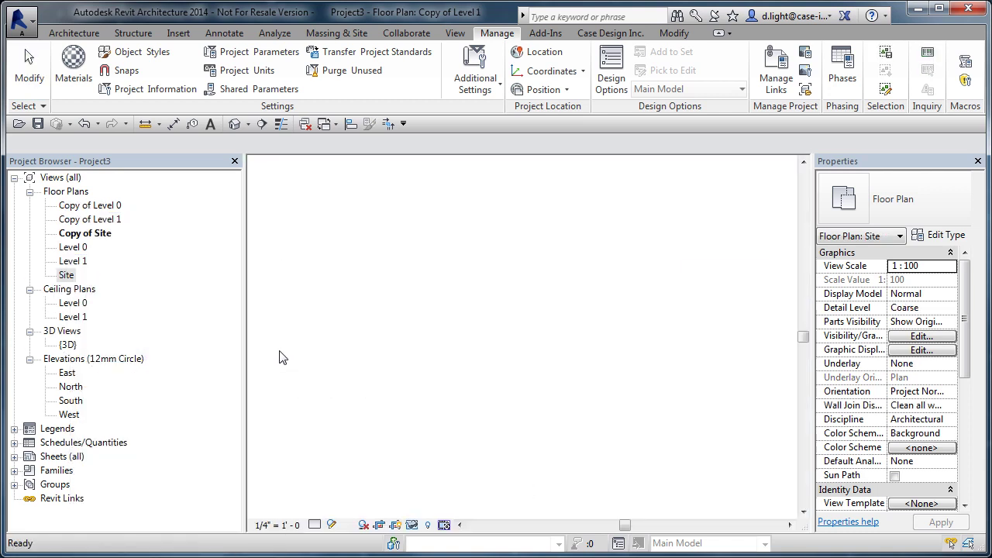
# Duplicate the Level 0 and Level 1 ceiling plans with detailing
pyautogui.click(74, 303)
pyautogui.rightClick(74, 304)
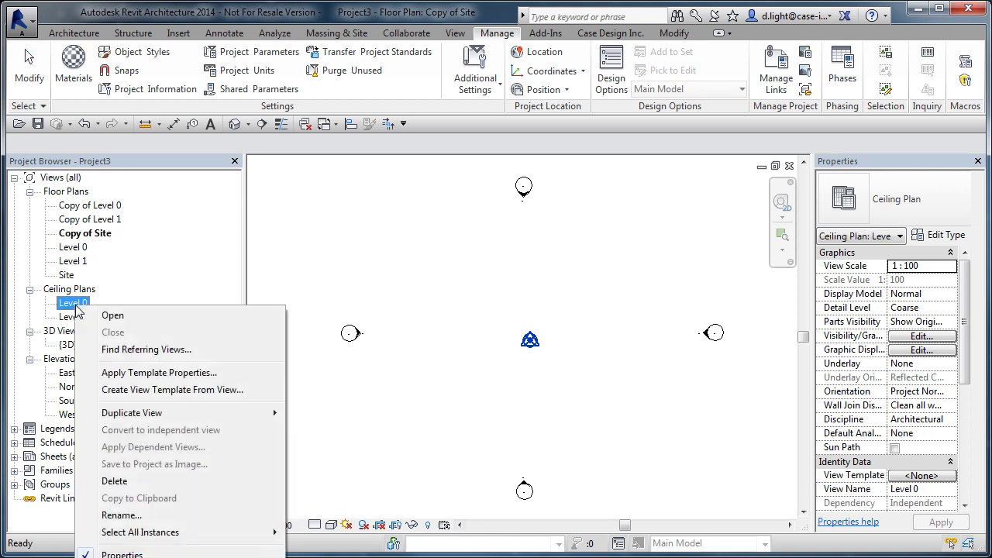
pyautogui.moveTo(179, 412)
pyautogui.click(359, 369)
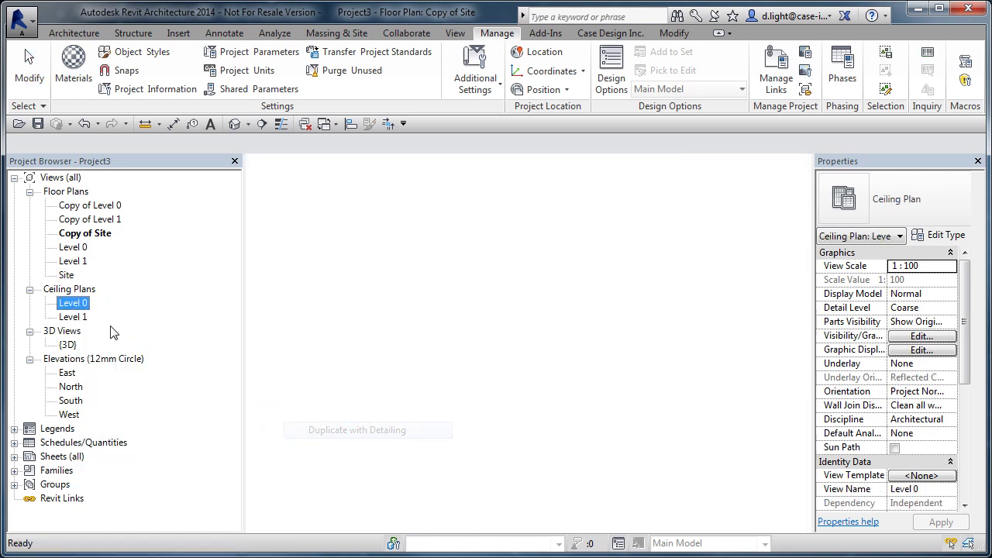
pyautogui.rightClick(77, 331)
pyautogui.moveTo(263, 441)
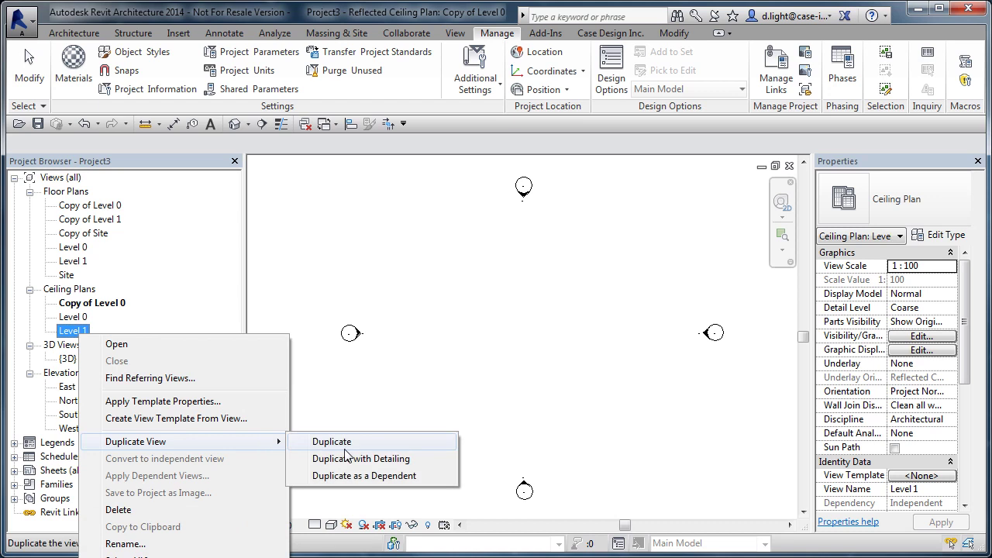
pyautogui.click(368, 459)
# Duplicate the default {3D} view with detailing
pyautogui.click(68, 373)
pyautogui.rightClick(69, 372)
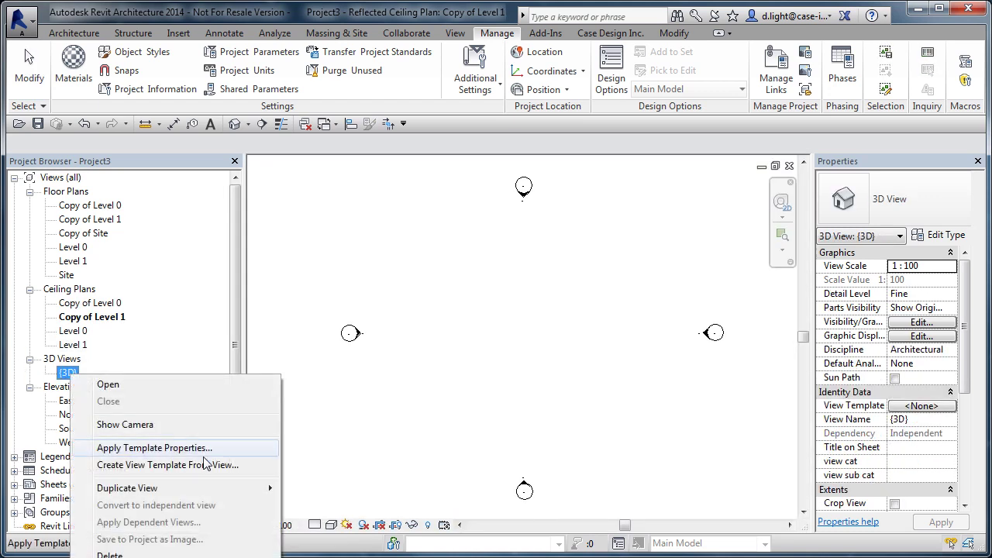
pyautogui.moveTo(260, 488)
pyautogui.click(353, 505)
# Duplicate the East and North elevations with detailing
pyautogui.click(68, 414)
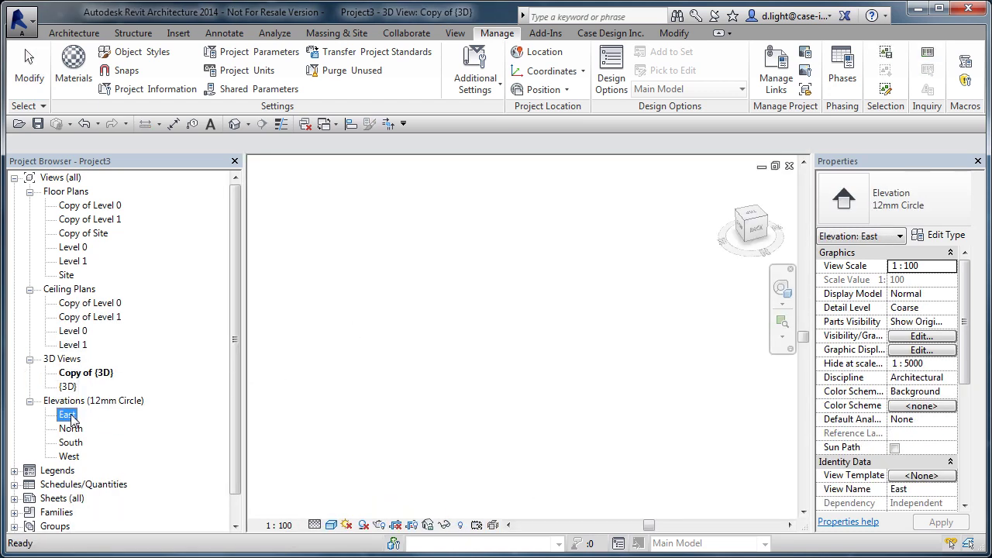
pyautogui.rightClick(74, 418)
pyautogui.moveTo(248, 523)
pyautogui.click(341, 538)
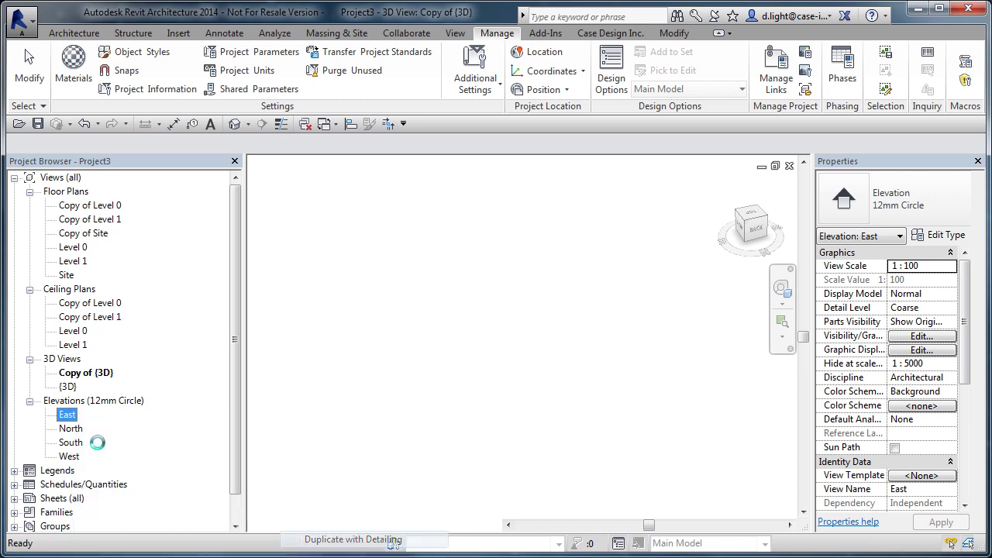
pyautogui.click(70, 442)
pyautogui.rightClick(70, 443)
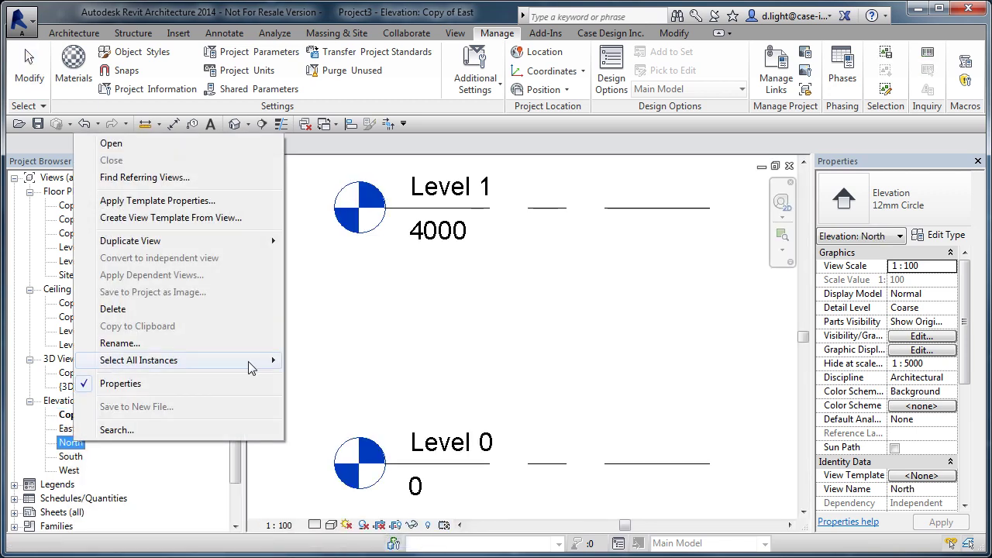
pyautogui.moveTo(240, 240)
pyautogui.click(359, 258)
# Duplicate the South and West elevations with detailing
pyautogui.click(71, 473)
pyautogui.rightClick(72, 478)
pyautogui.moveTo(259, 273)
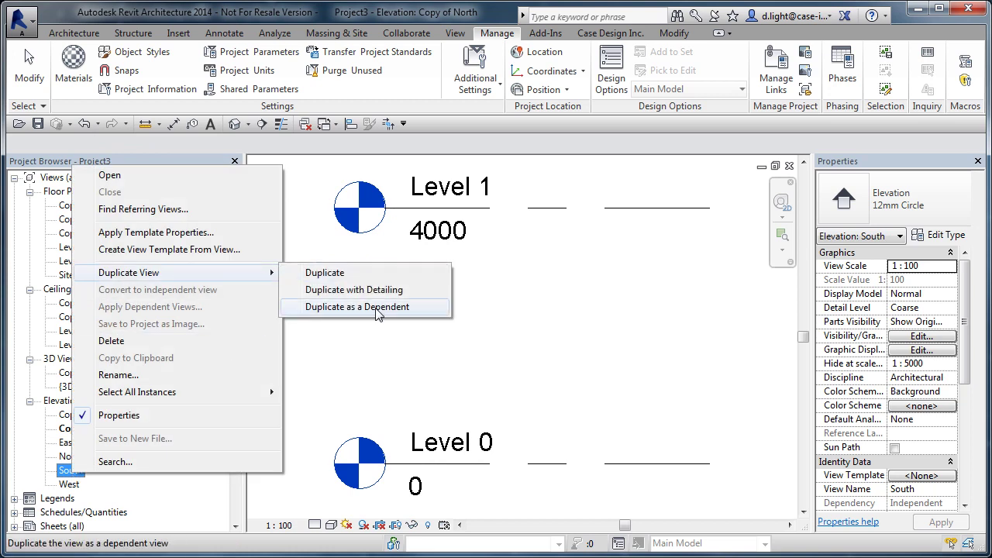
pyautogui.click(381, 291)
pyautogui.click(68, 498)
pyautogui.rightClick(69, 497)
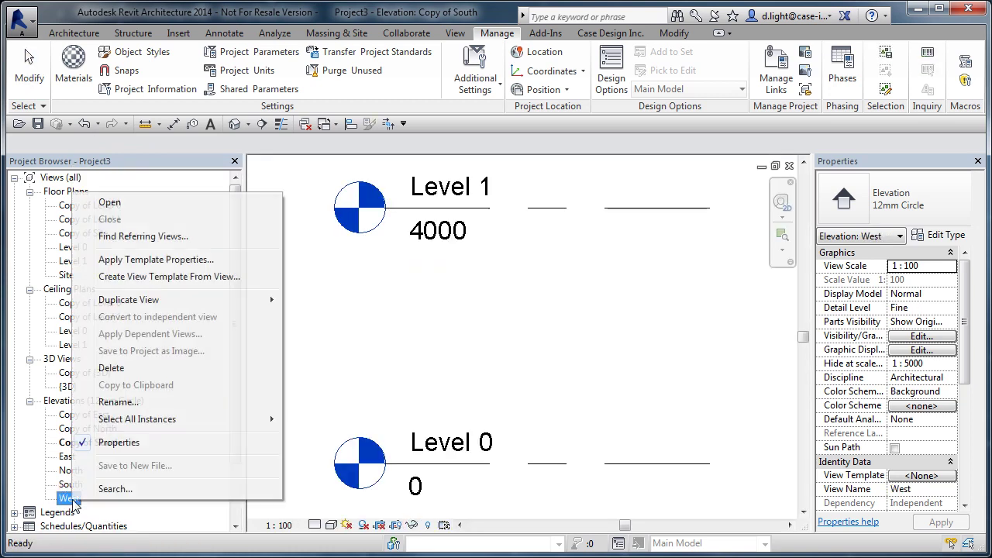
pyautogui.moveTo(267, 301)
pyautogui.click(381, 318)
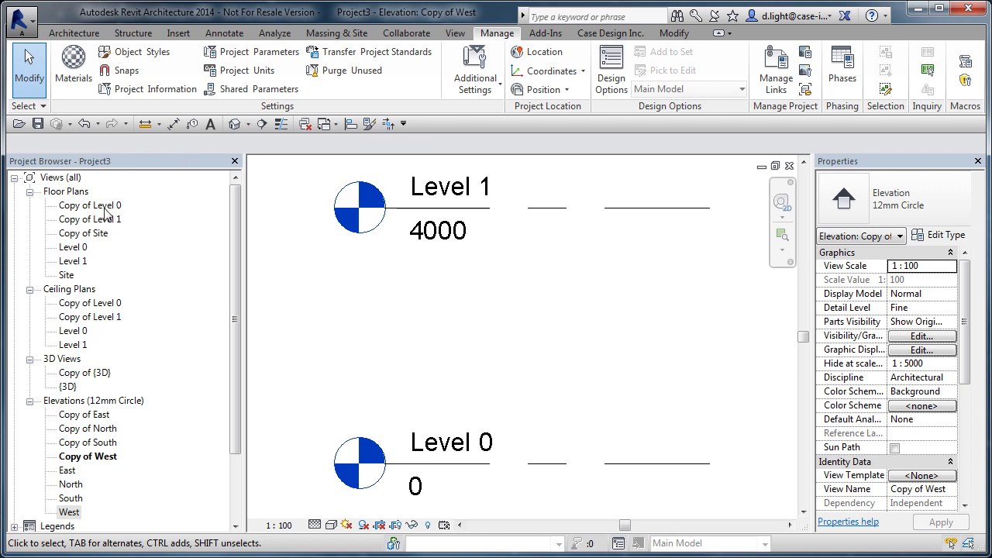
# Open the Level 0 floor plan and review the existing browser organizations for views and sheets
pyautogui.doubleClick(77, 247)
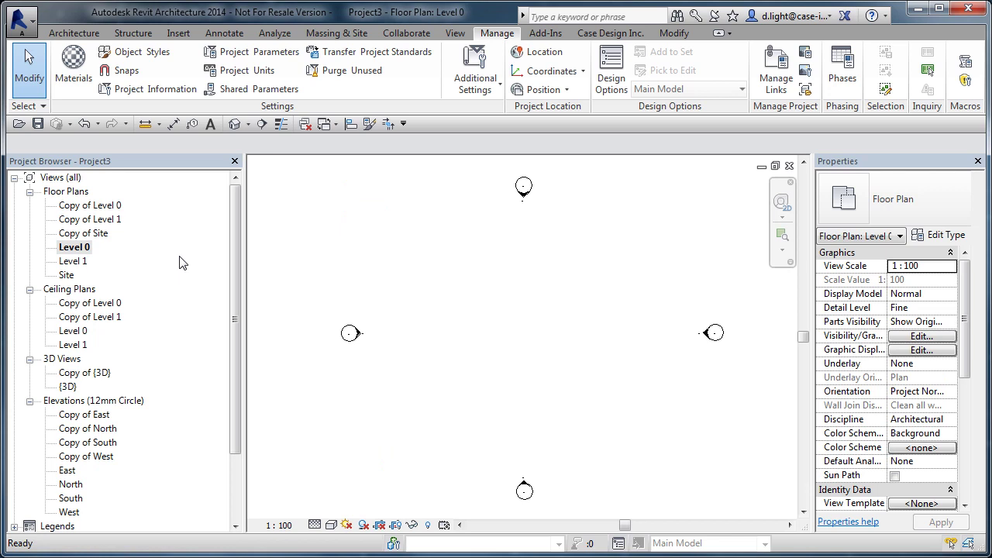
pyautogui.click(69, 180)
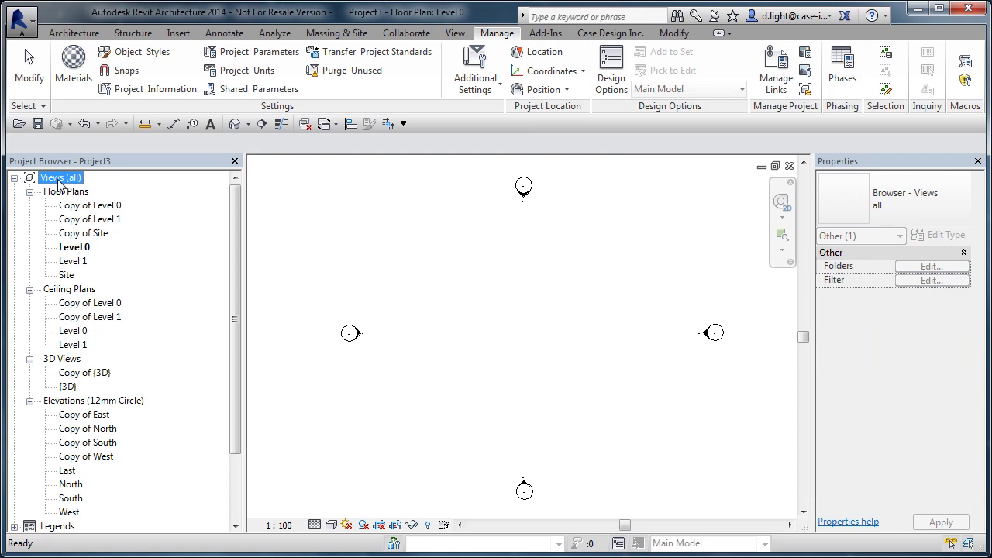
pyautogui.rightClick(60, 183)
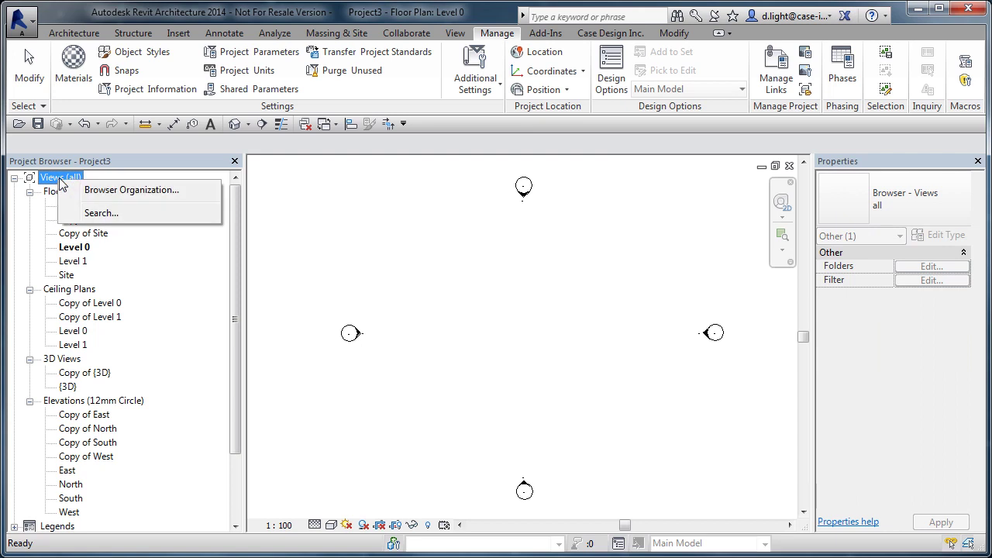
pyautogui.click(122, 191)
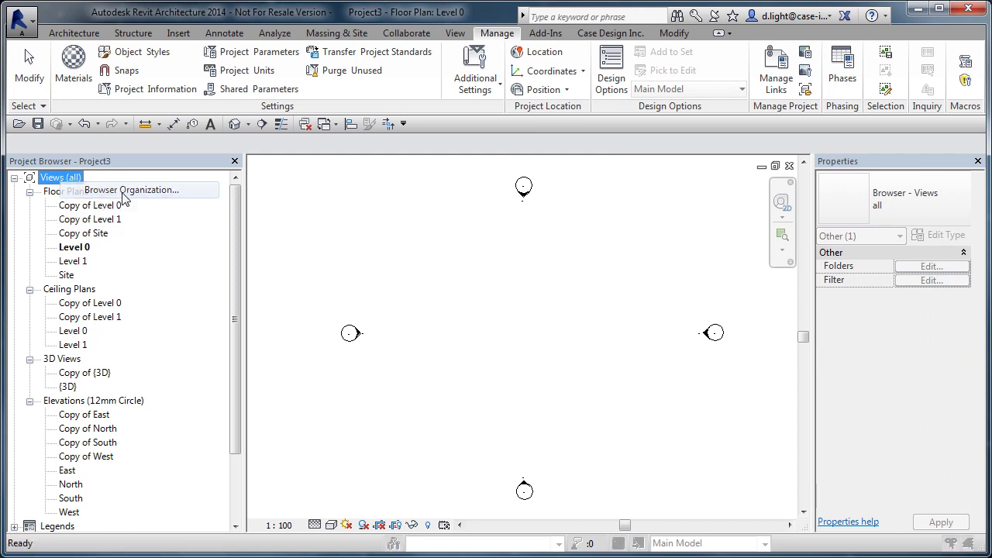
pyautogui.moveTo(476, 199); pyautogui.dragTo(470, 185)
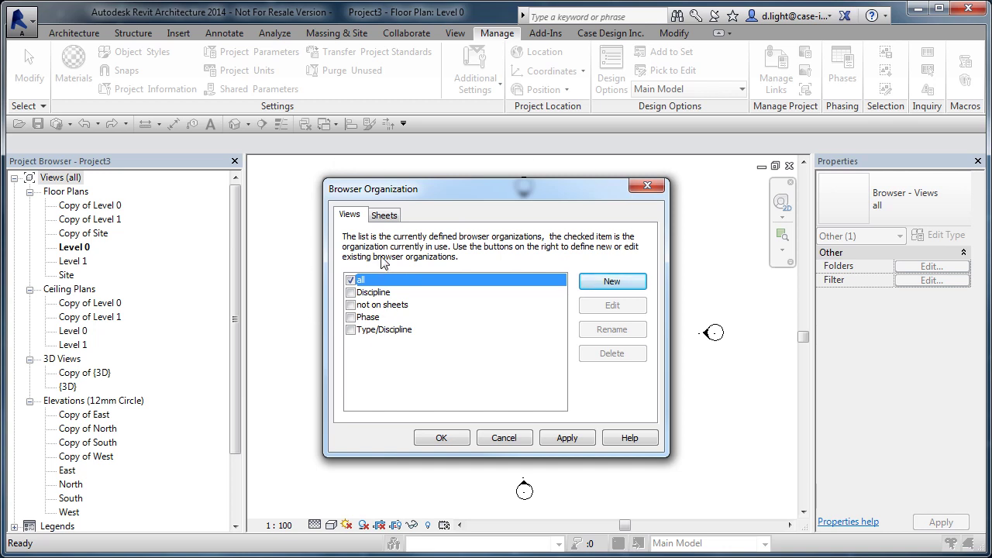
pyautogui.click(385, 216)
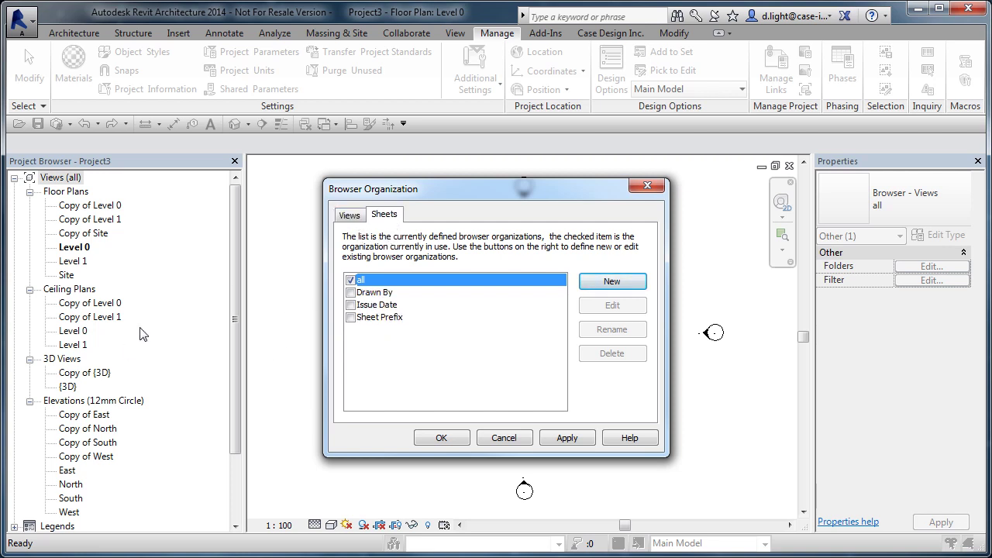
pyautogui.click(353, 219)
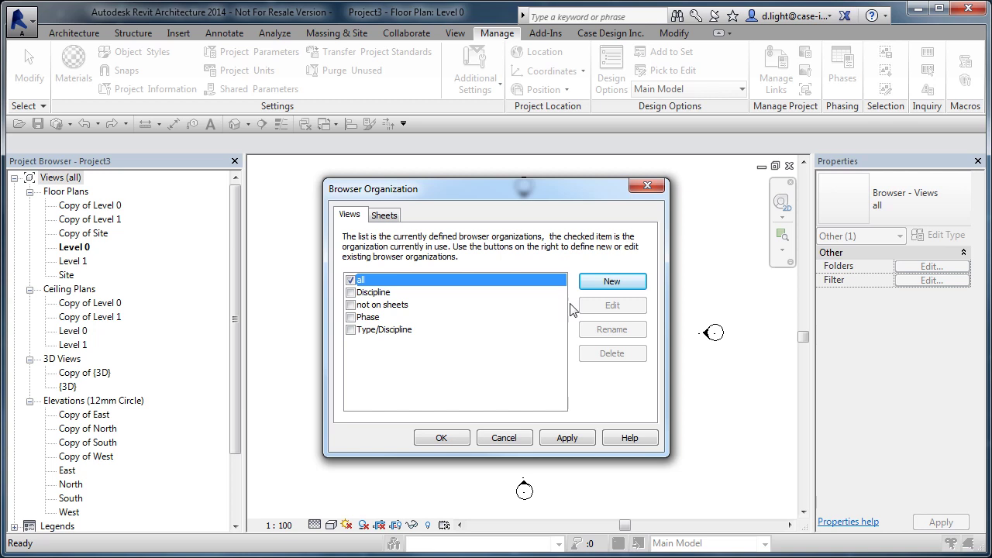
# Create a new browser organization for views named "custom browser"
pyautogui.click(603, 282)
pyautogui.write('custom browser')
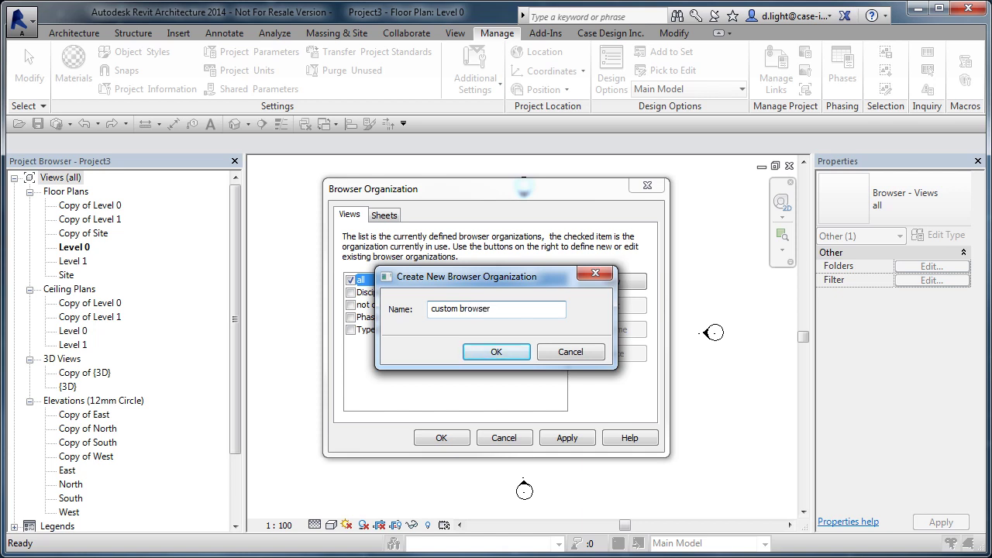
pyautogui.click(518, 359)
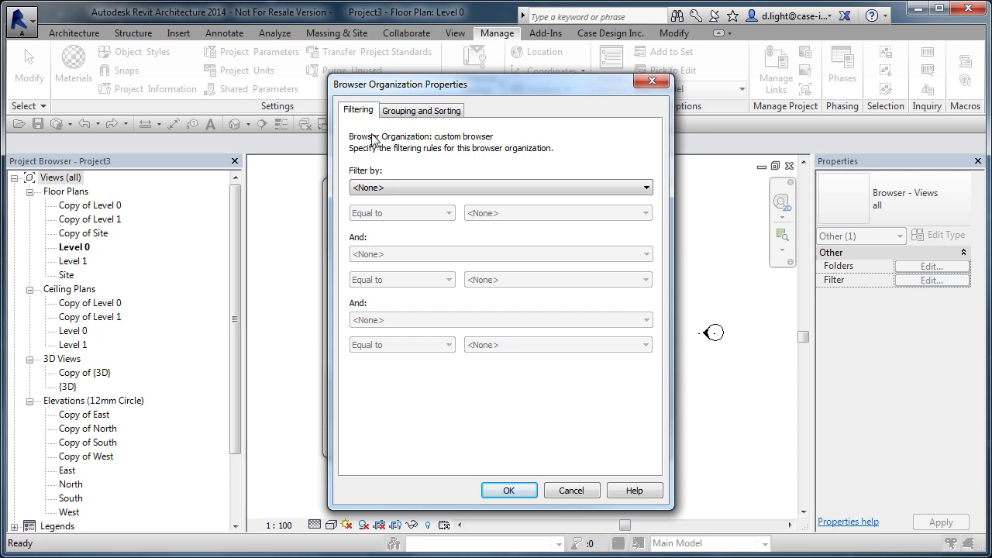
# Set the custom browser organization to group views by view cat, then by view sub cat, using all characters
pyautogui.click(442, 112)
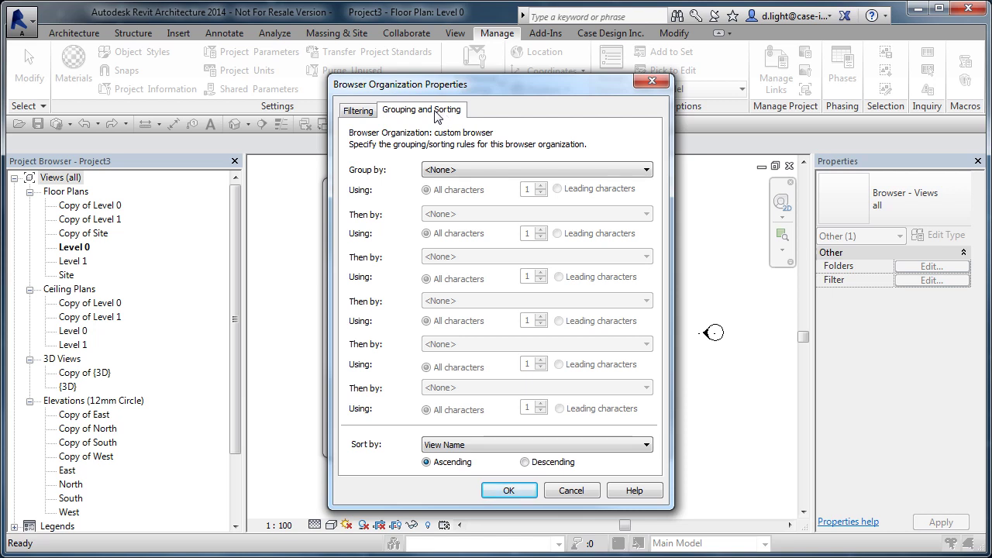
pyautogui.click(504, 169)
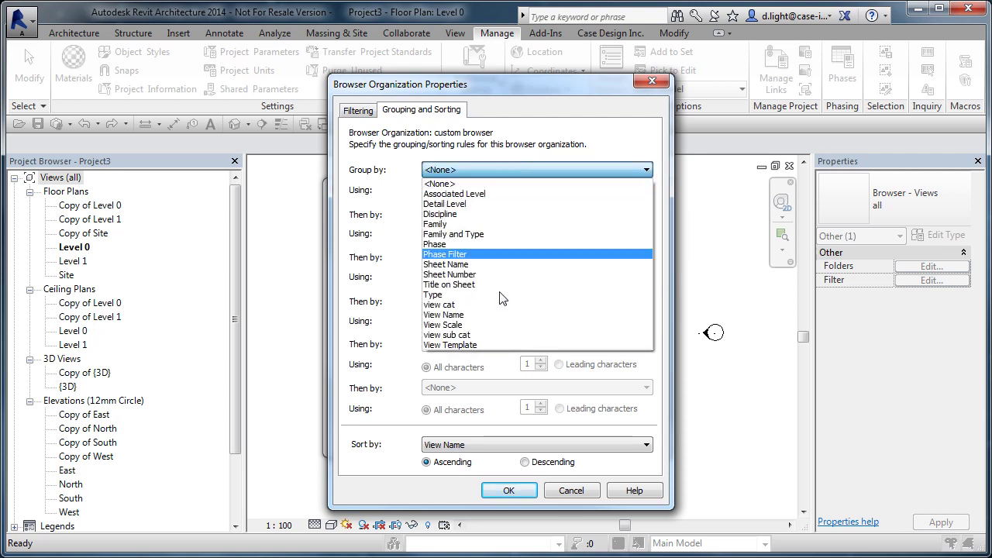
pyautogui.click(494, 305)
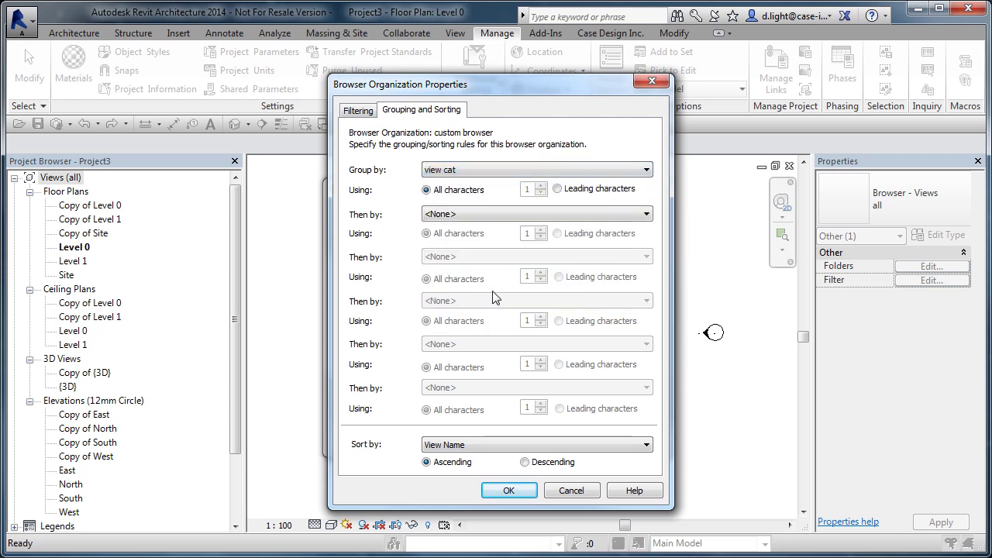
pyautogui.click(508, 215)
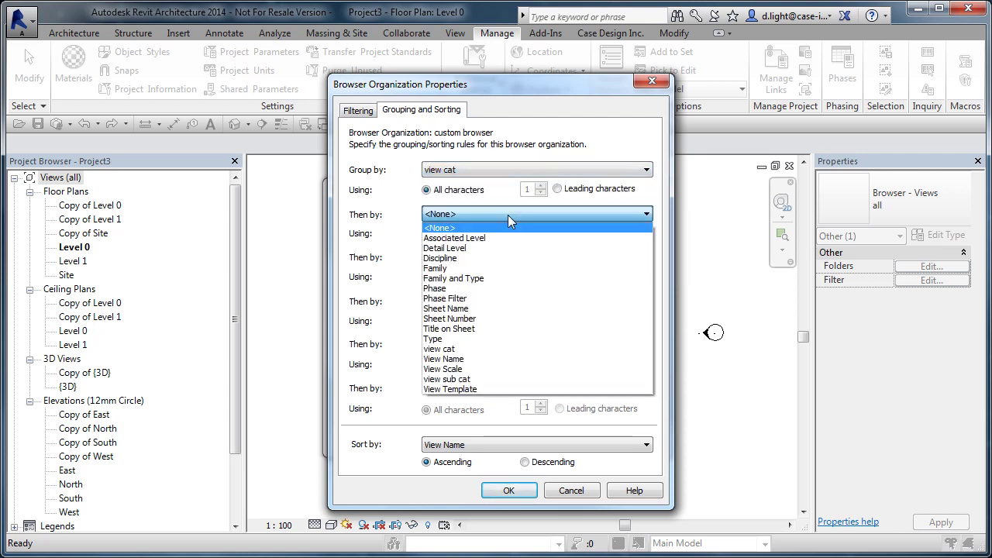
pyautogui.click(500, 380)
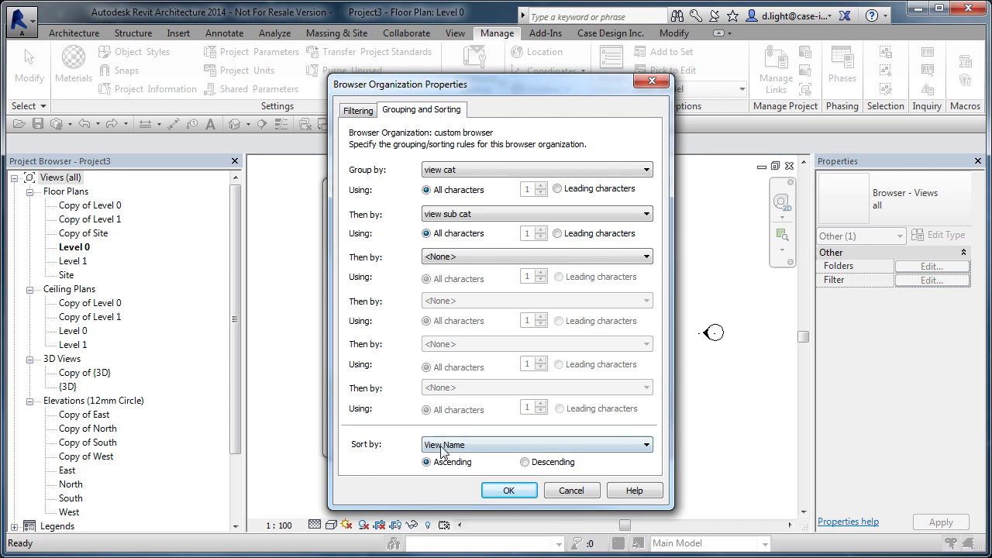
pyautogui.click(471, 445)
pyautogui.click(459, 459)
pyautogui.click(531, 495)
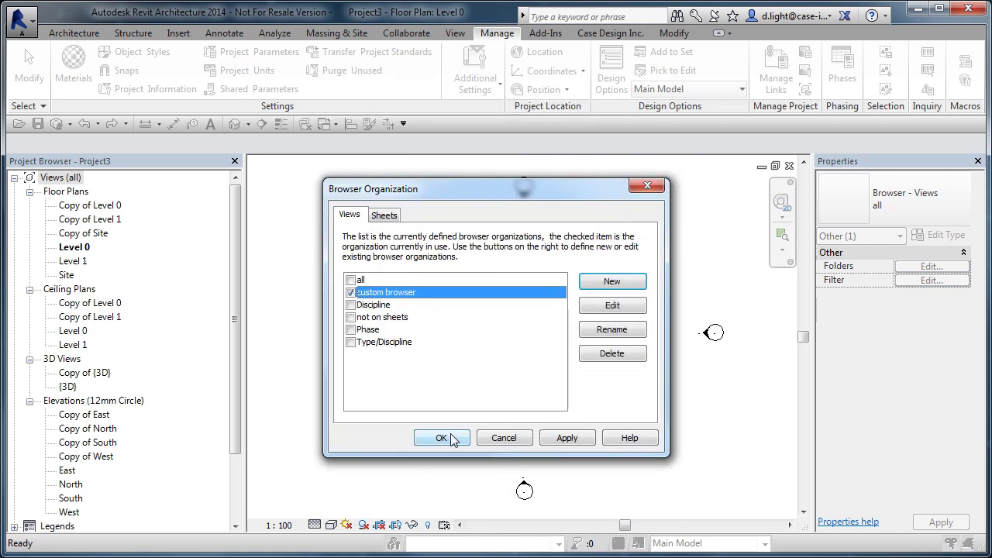
# Apply the custom browser organization to the project views and expand the nested unassigned groups in the view tree
pyautogui.click(567, 438)
pyautogui.click(441, 438)
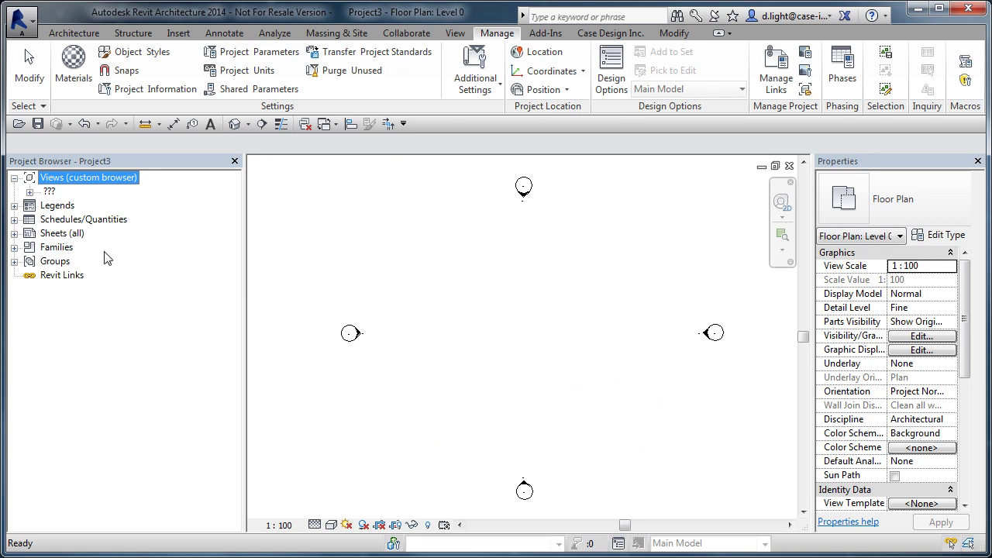
pyautogui.click(30, 191)
pyautogui.click(45, 205)
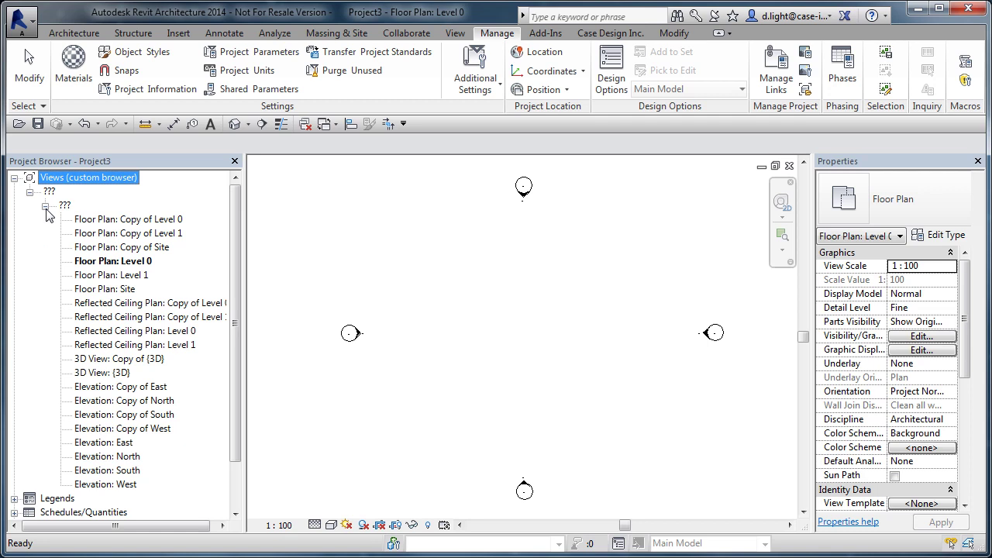
# Open the Copy of Level 0 floor plan and set its view cat to 0_WIP and view sub cat to 01_PLANS
pyautogui.click(114, 222)
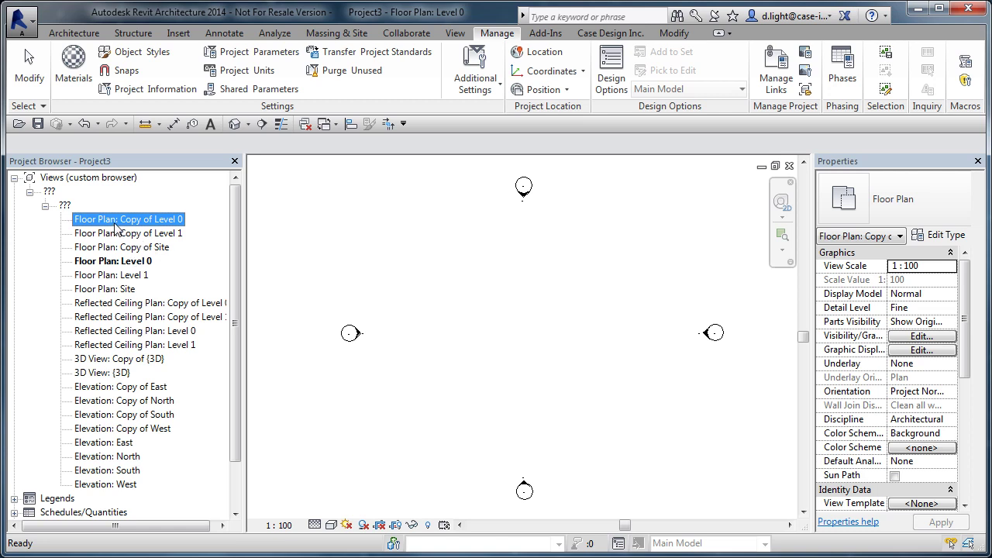
pyautogui.doubleClick(124, 224)
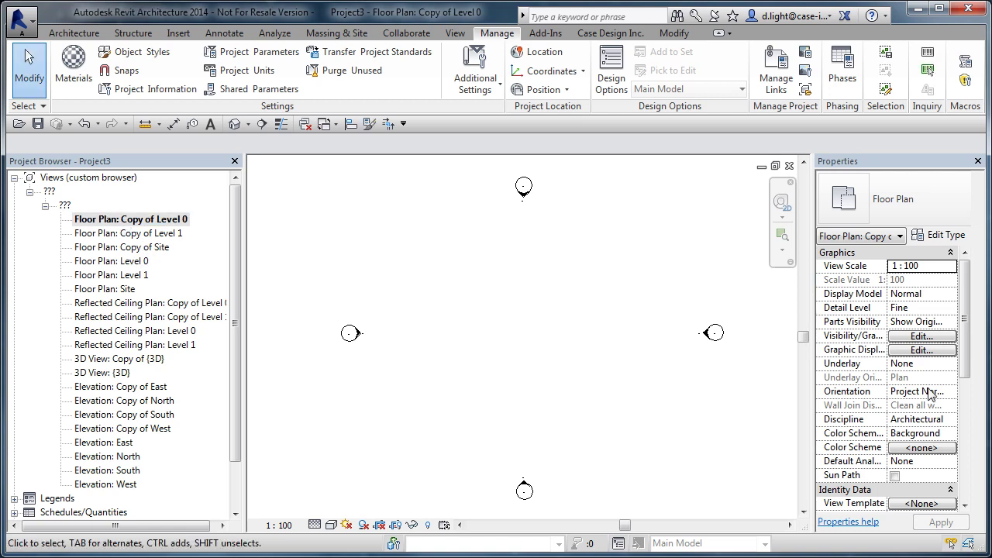
pyautogui.moveTo(967, 293); pyautogui.dragTo(967, 374)
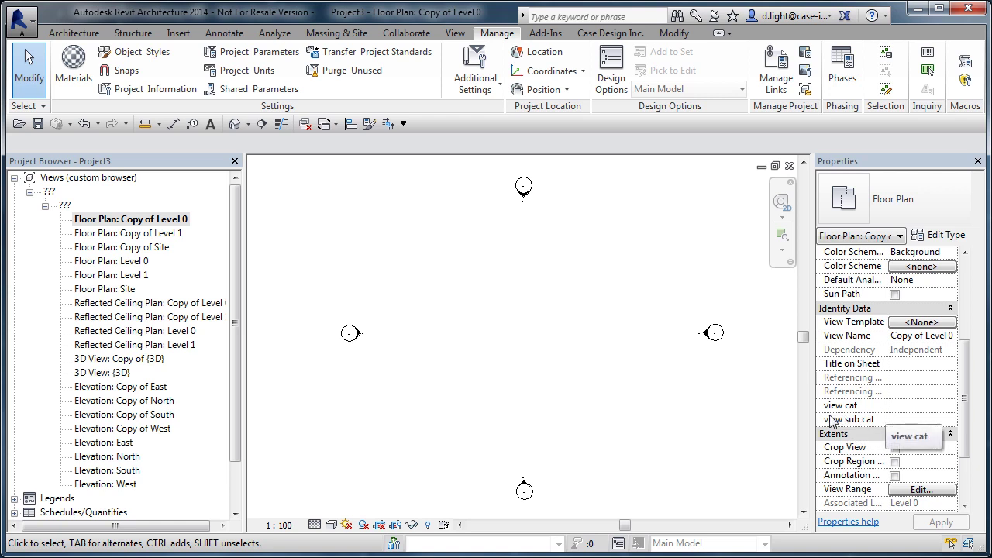
pyautogui.click(931, 406)
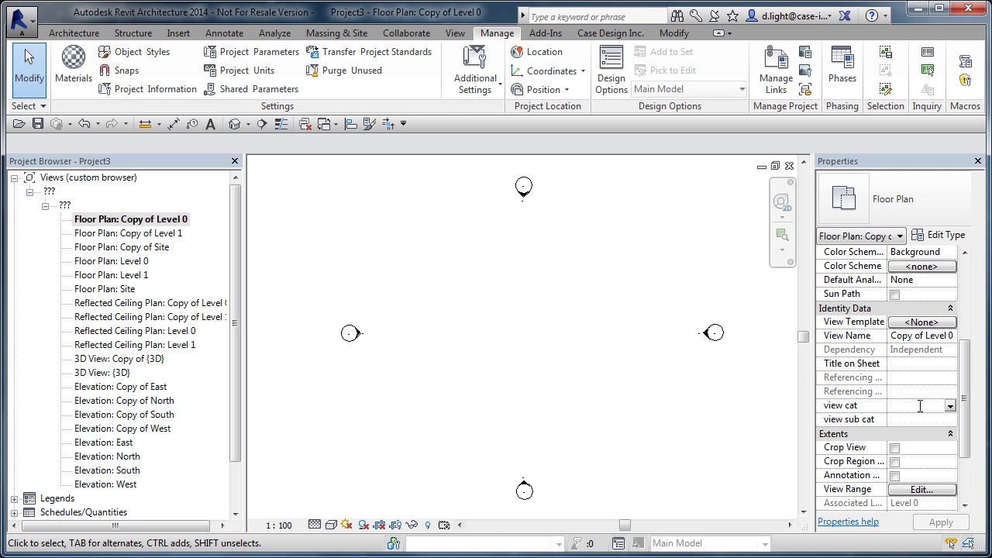
pyautogui.write('0_WIP')
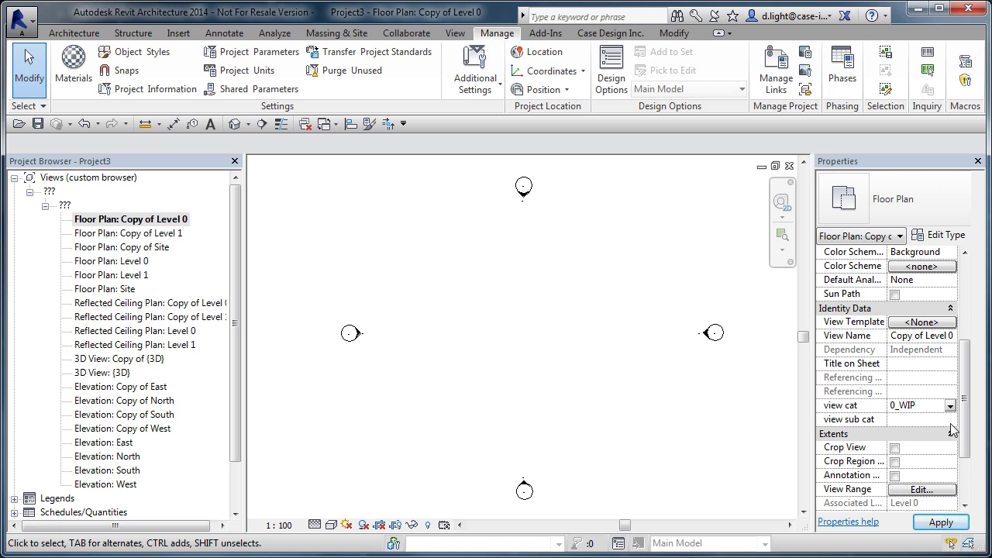
pyautogui.click(947, 421)
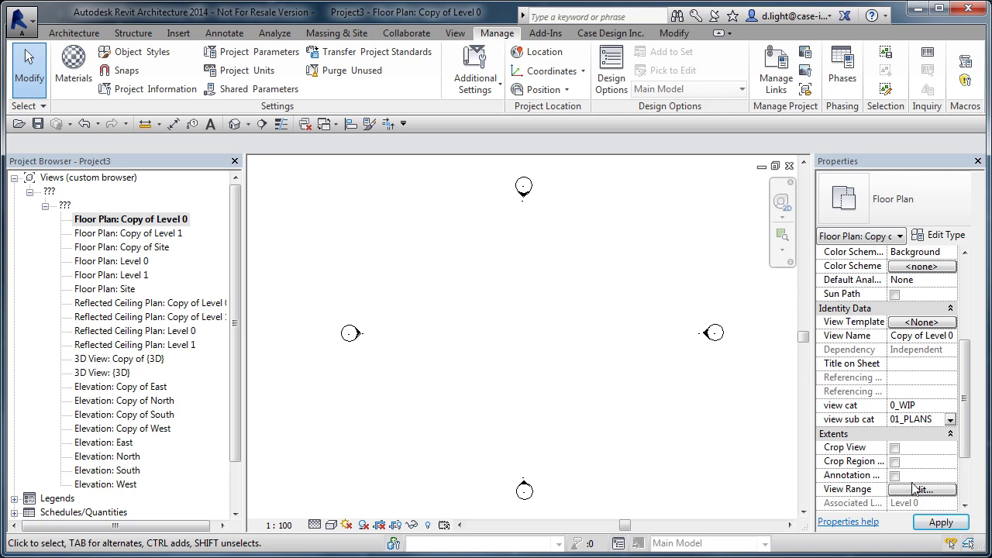
pyautogui.click(941, 522)
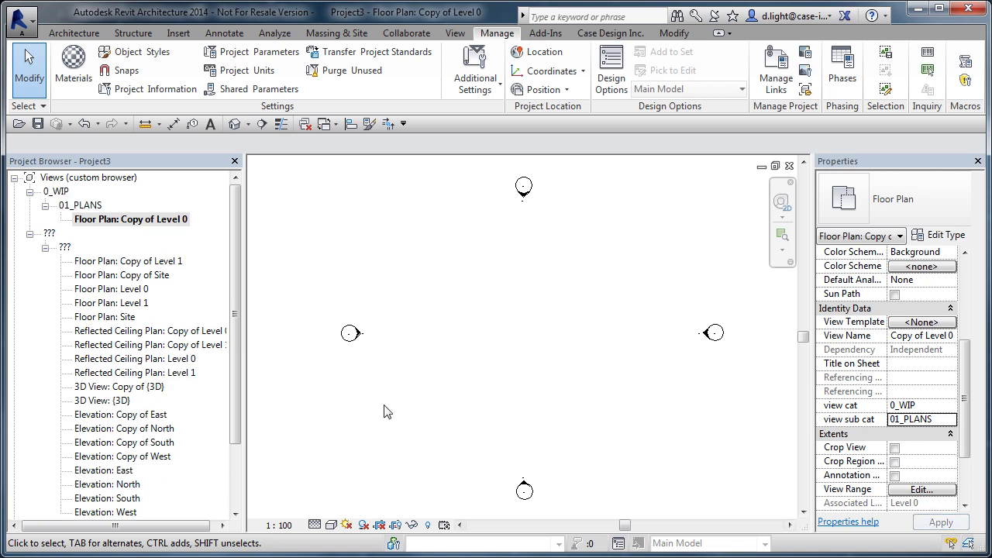
# Assign the Copy of Level 1 floor plan to view cat 0_WIP and view sub cat 01_PLANS
pyautogui.click(126, 262)
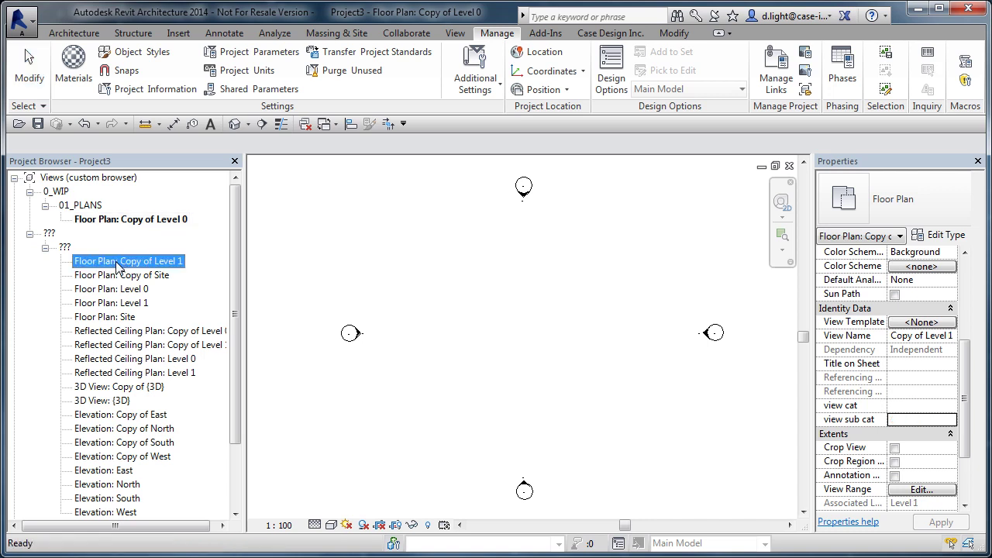
pyautogui.click(953, 405)
pyautogui.click(926, 419)
pyautogui.click(950, 419)
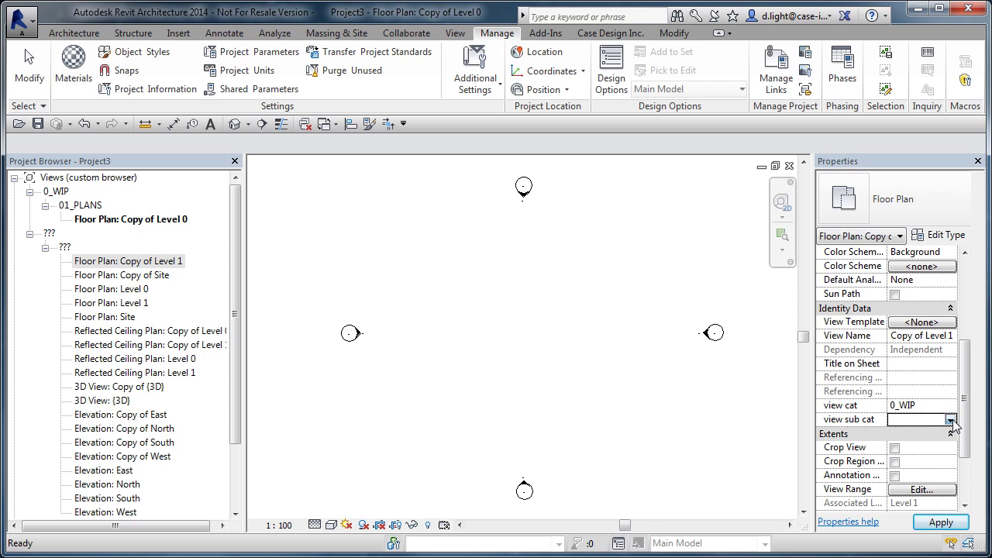
pyautogui.click(927, 434)
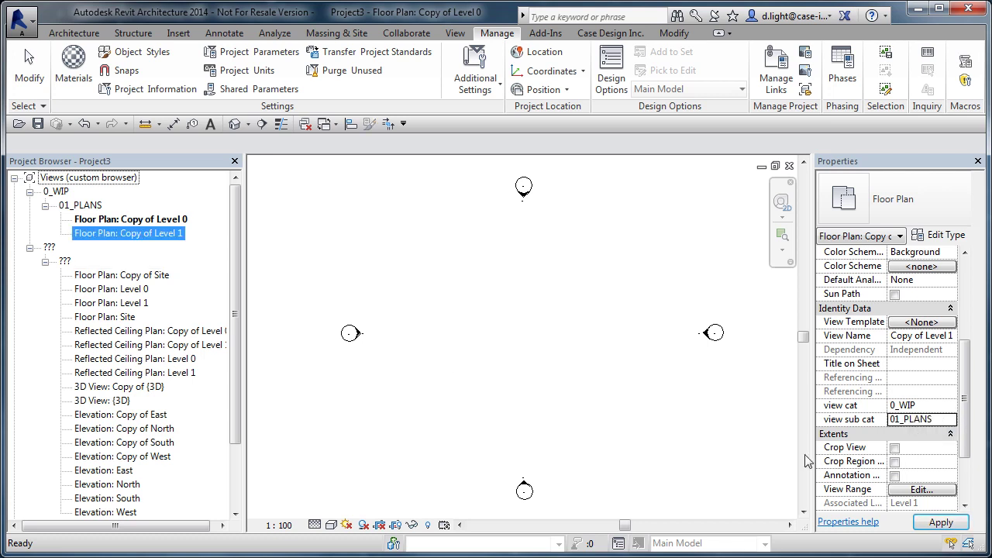
# Assign the Copy of Site floor plan to view cat 0_WIP and view sub cat 01_PLANS
pyautogui.click(121, 275)
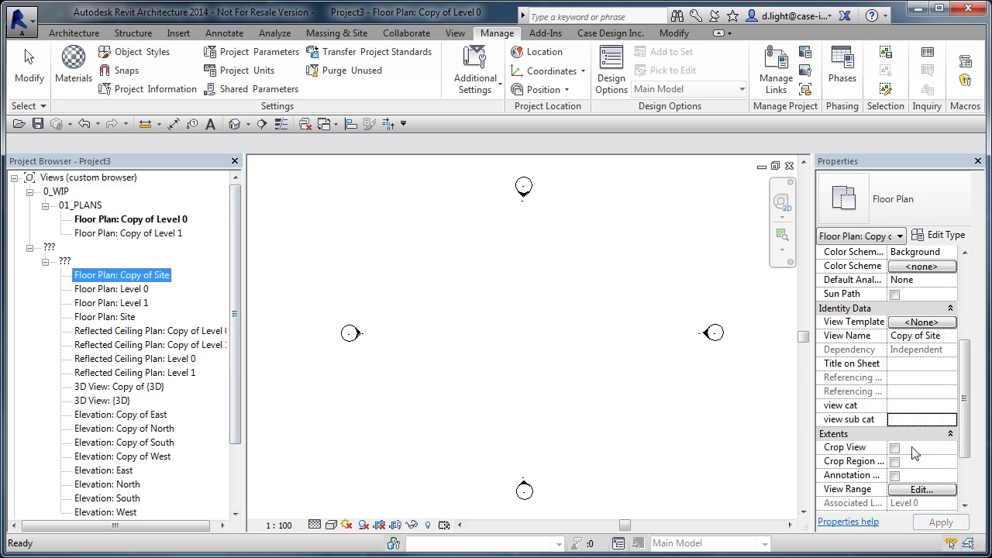
pyautogui.click(950, 406)
pyautogui.click(923, 419)
pyautogui.click(950, 419)
pyautogui.click(918, 434)
pyautogui.click(942, 523)
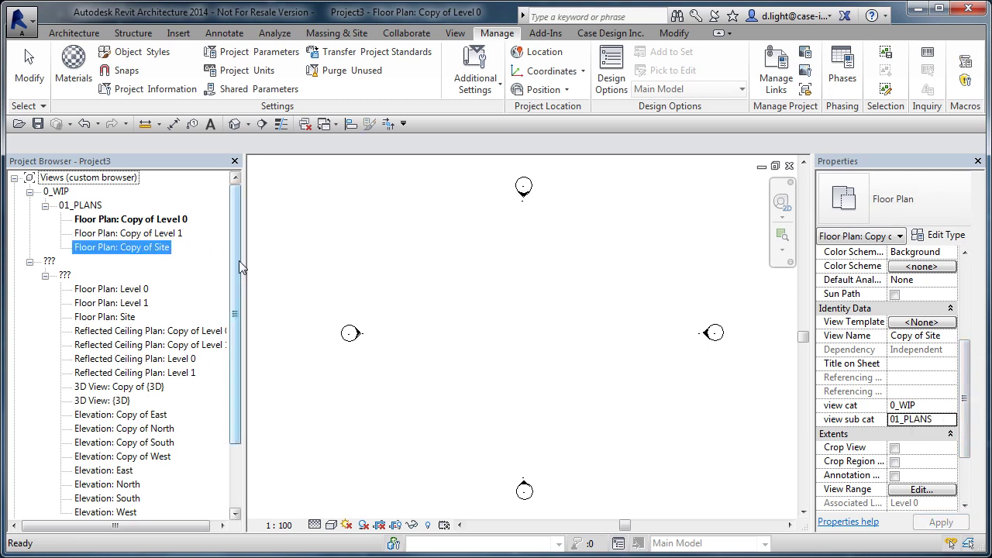
pyautogui.moveTo(241, 261); pyautogui.dragTo(231, 240)
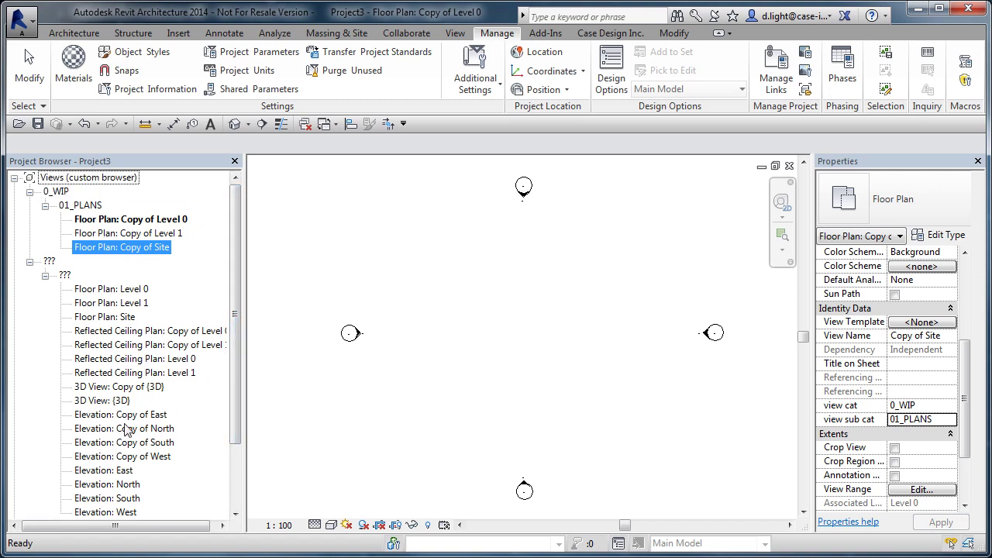
pyautogui.moveTo(238, 303); pyautogui.dragTo(223, 360)
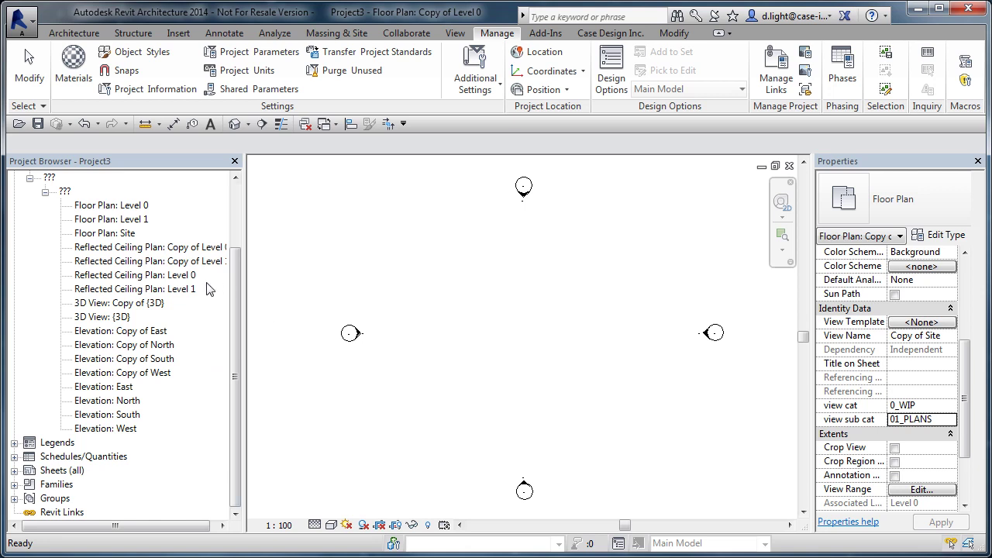
pyautogui.moveTo(240, 273); pyautogui.dragTo(256, 204)
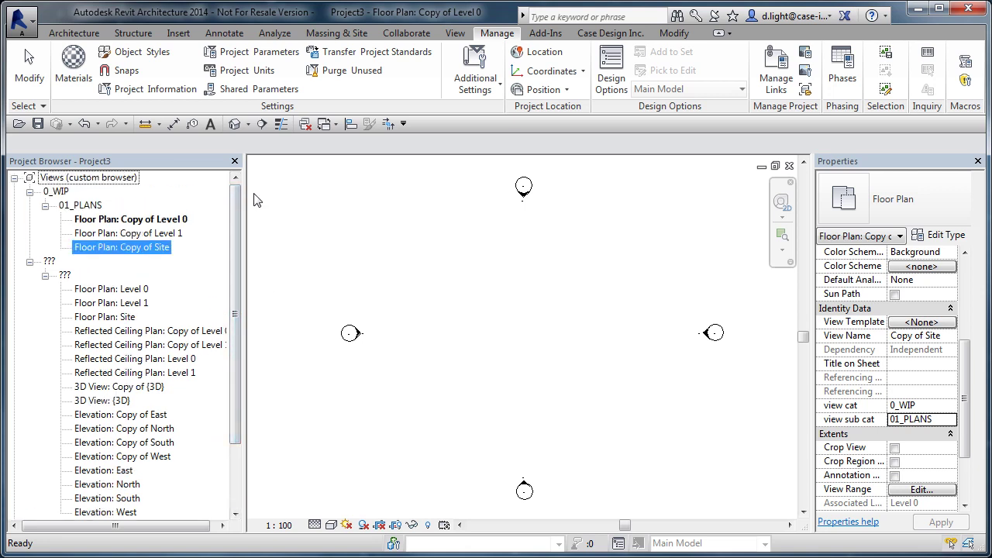
# Create a new view list and add the Type and Family fields to it
pyautogui.click(455, 32)
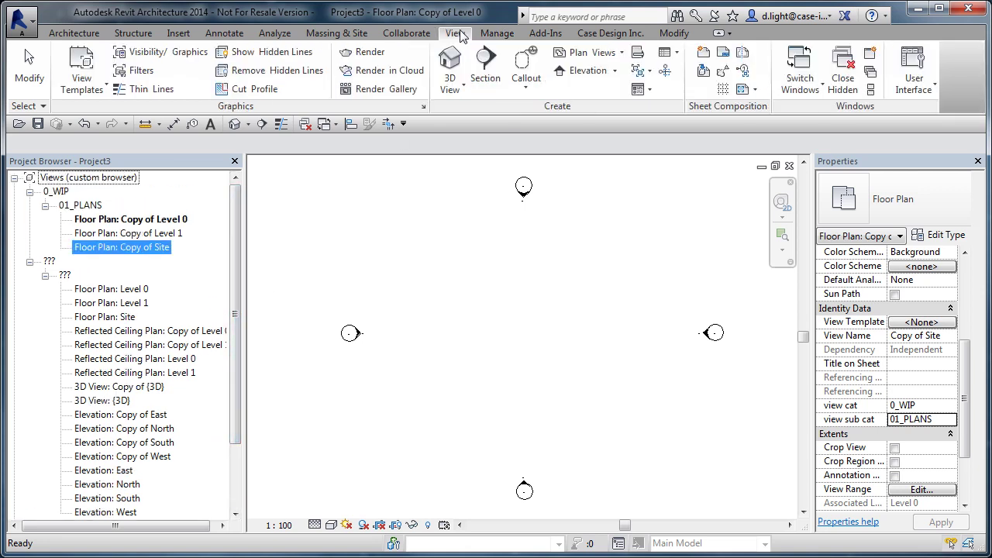
pyautogui.click(667, 52)
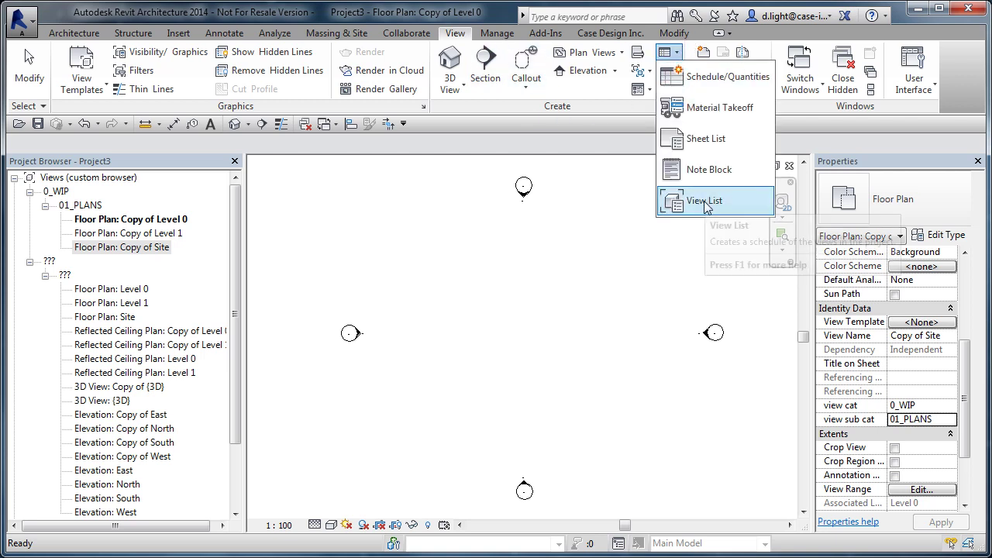
pyautogui.click(678, 201)
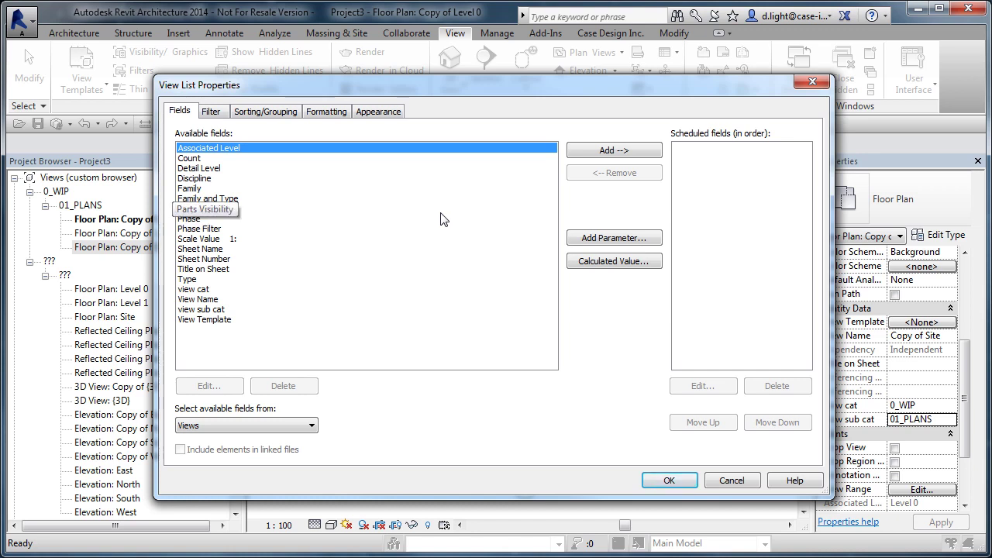
pyautogui.click(190, 280)
pyautogui.click(620, 151)
pyautogui.click(188, 190)
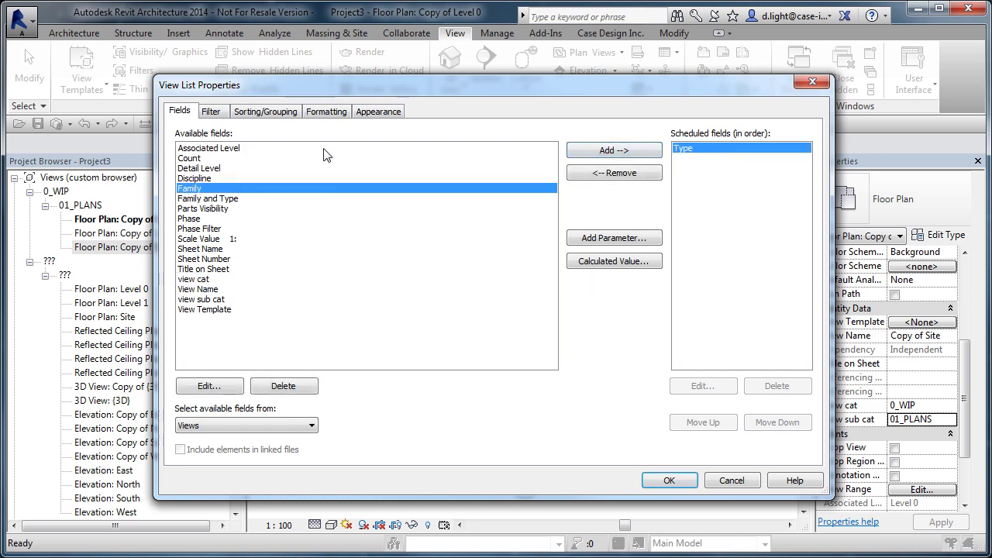
pyautogui.click(606, 154)
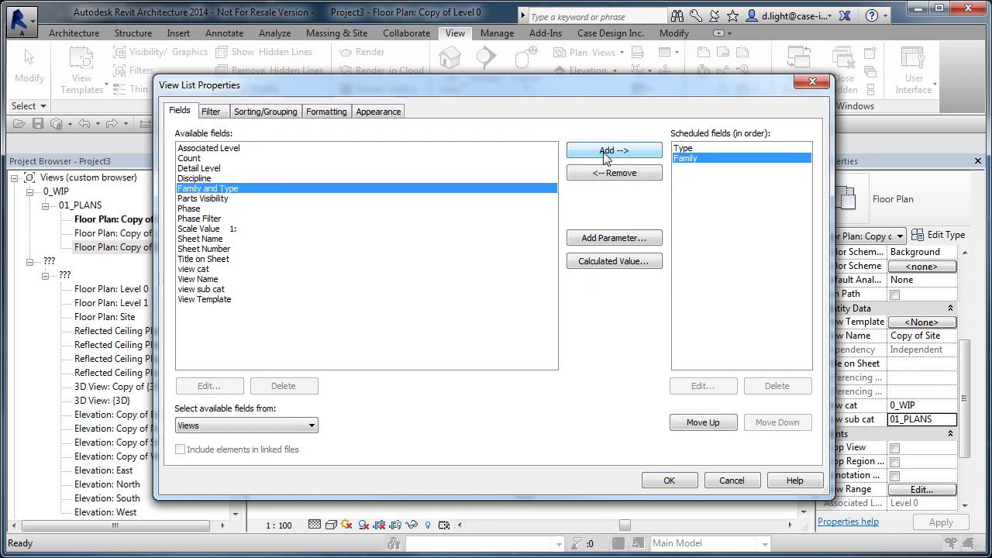
# Add the view cat, View Template, view sub cat and Scale Value fields to the view list
pyautogui.click(192, 270)
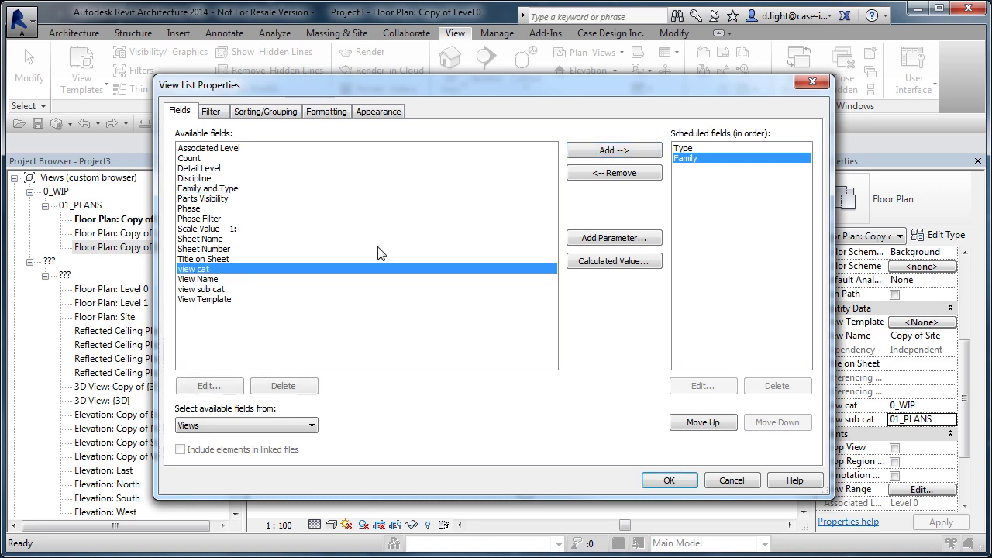
pyautogui.click(597, 154)
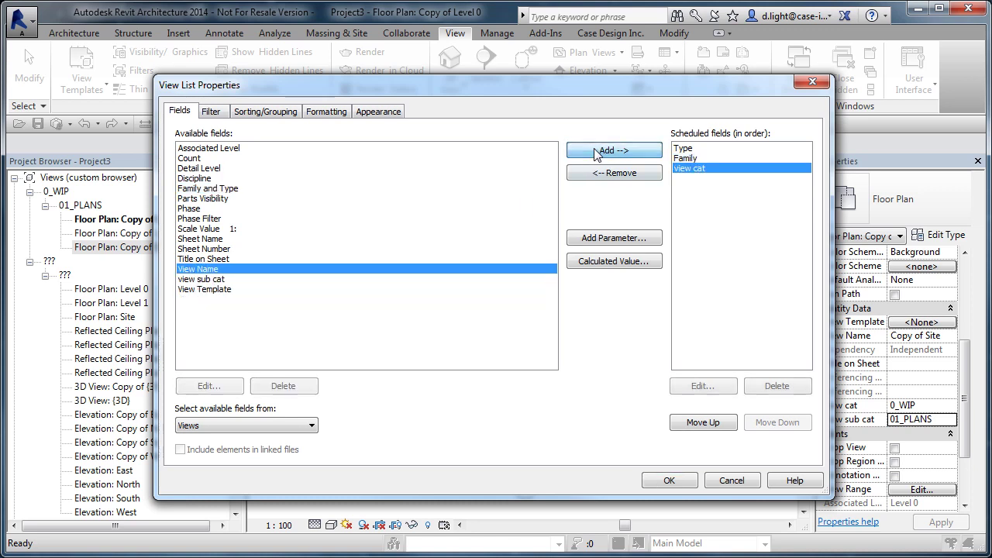
pyautogui.click(214, 290)
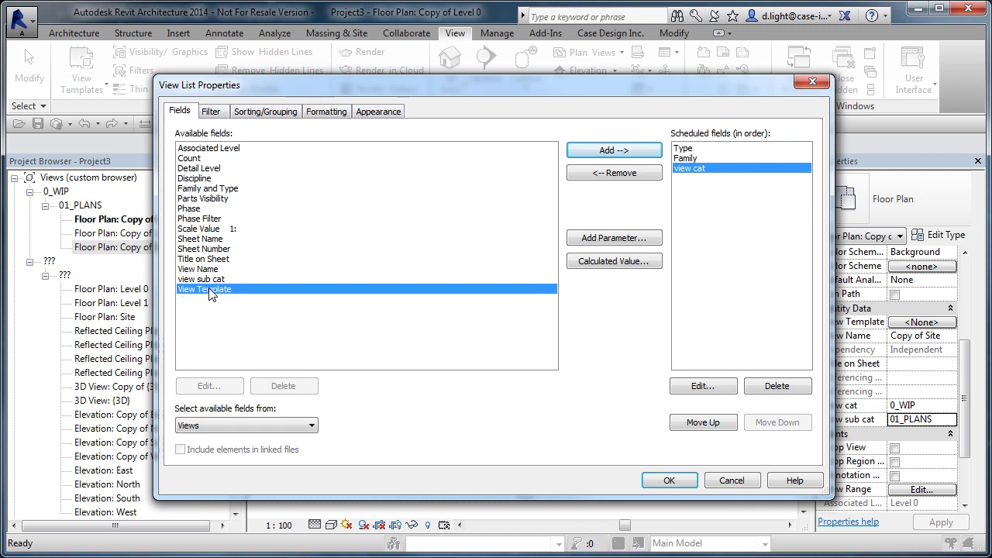
pyautogui.click(625, 152)
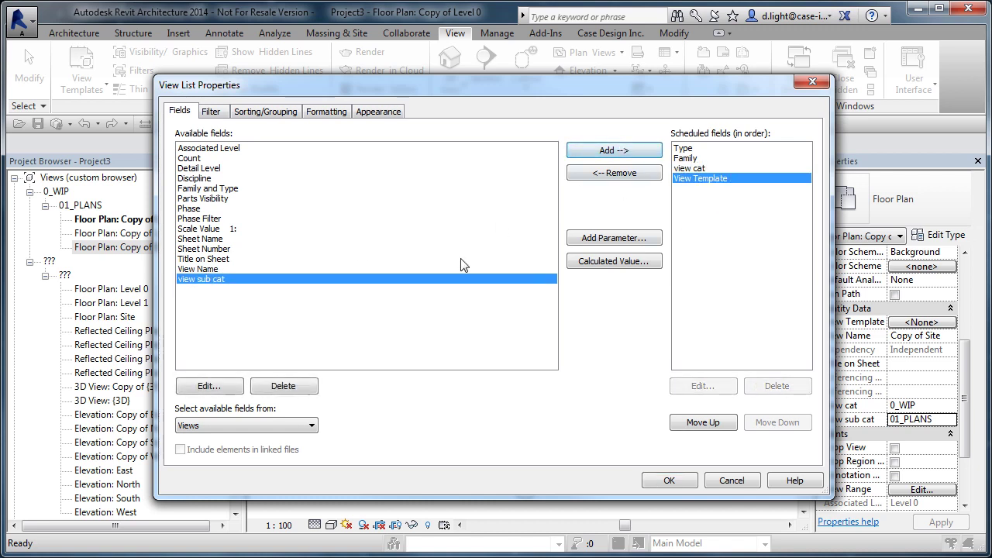
pyautogui.click(596, 154)
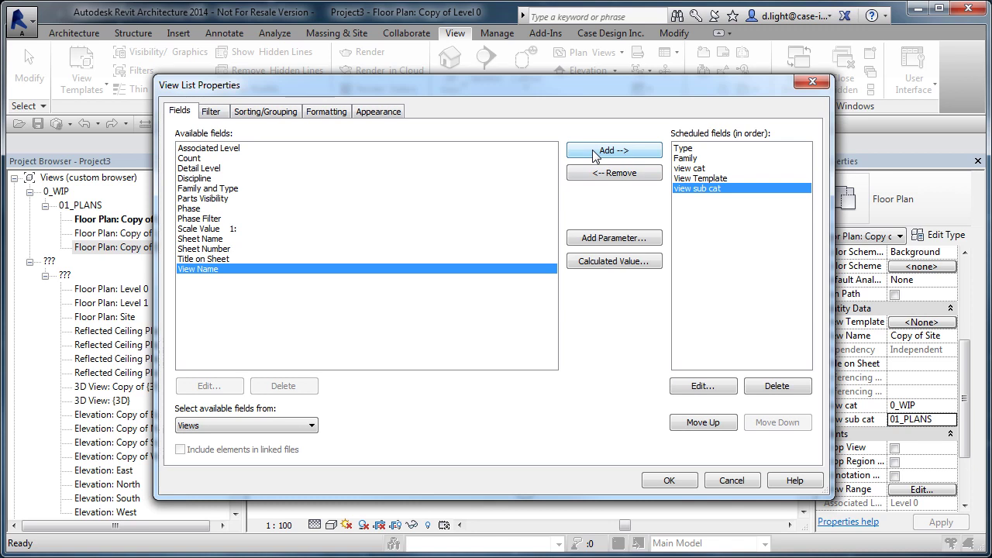
pyautogui.click(204, 228)
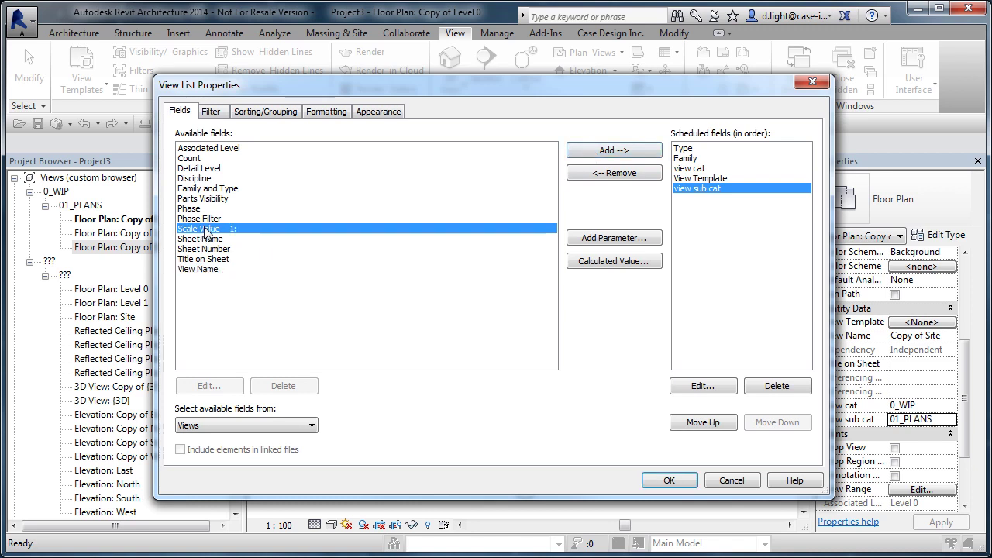
pyautogui.click(591, 157)
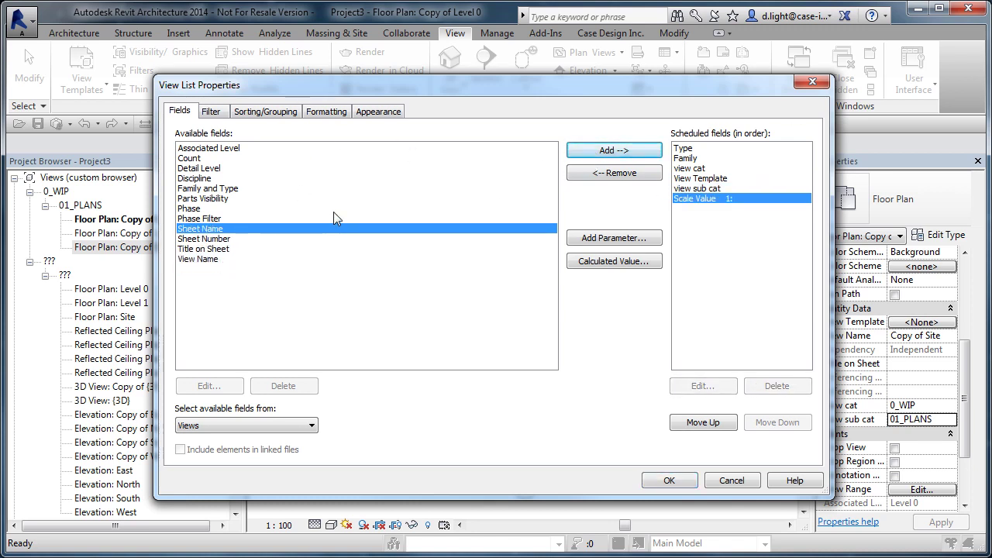
# Sort the view list by view cat and then by view sub cat, with a blank line for each
pyautogui.click(221, 116)
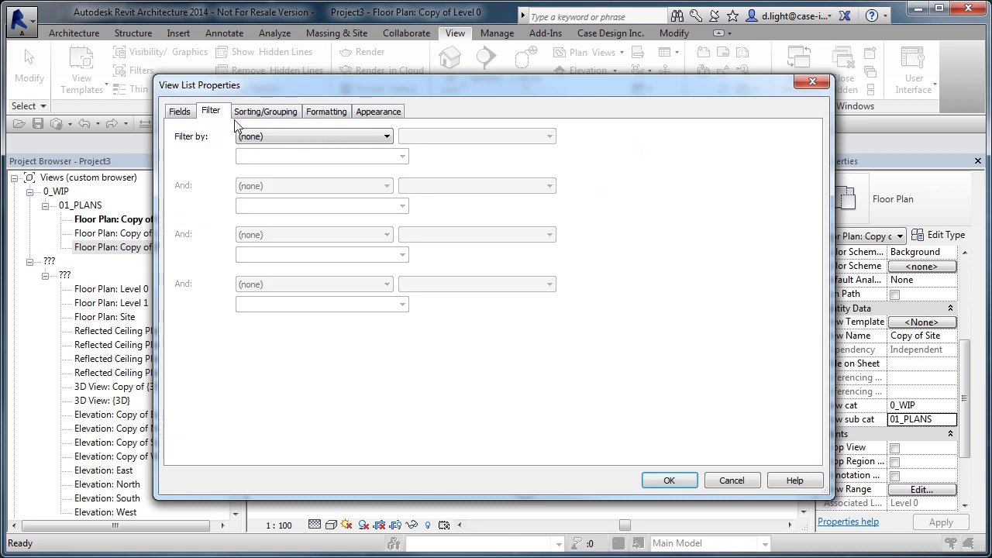
pyautogui.click(269, 115)
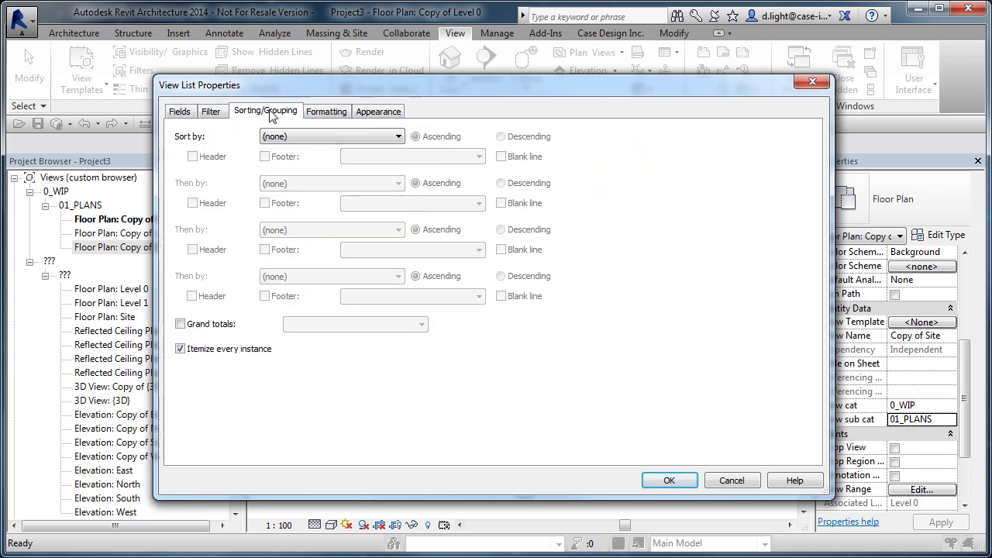
pyautogui.click(351, 136)
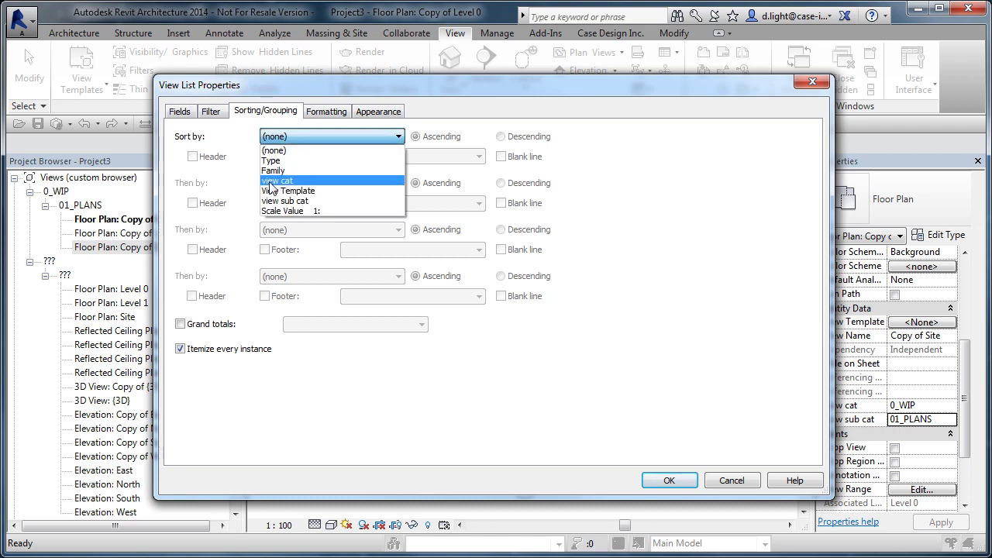
pyautogui.click(271, 183)
pyautogui.click(502, 157)
pyautogui.click(296, 186)
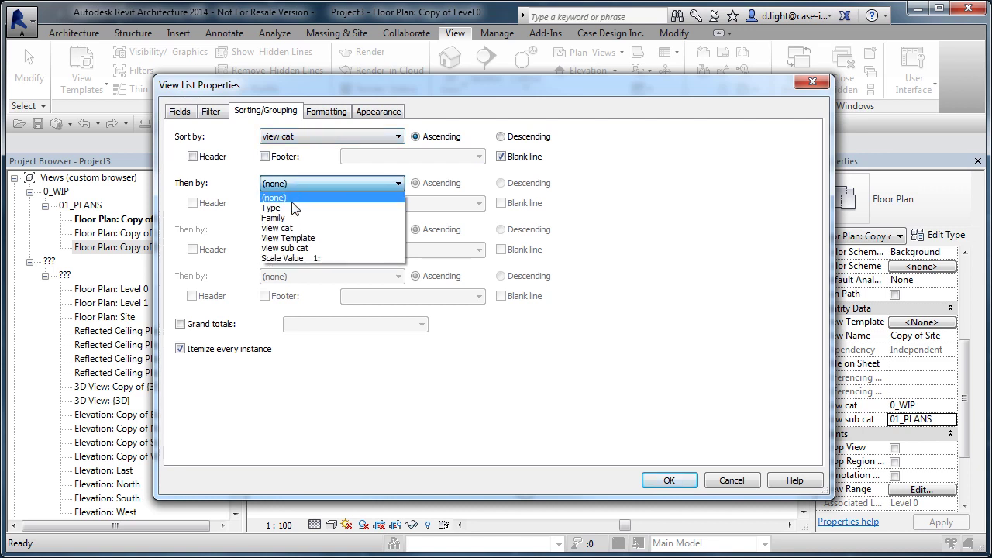
pyautogui.click(326, 248)
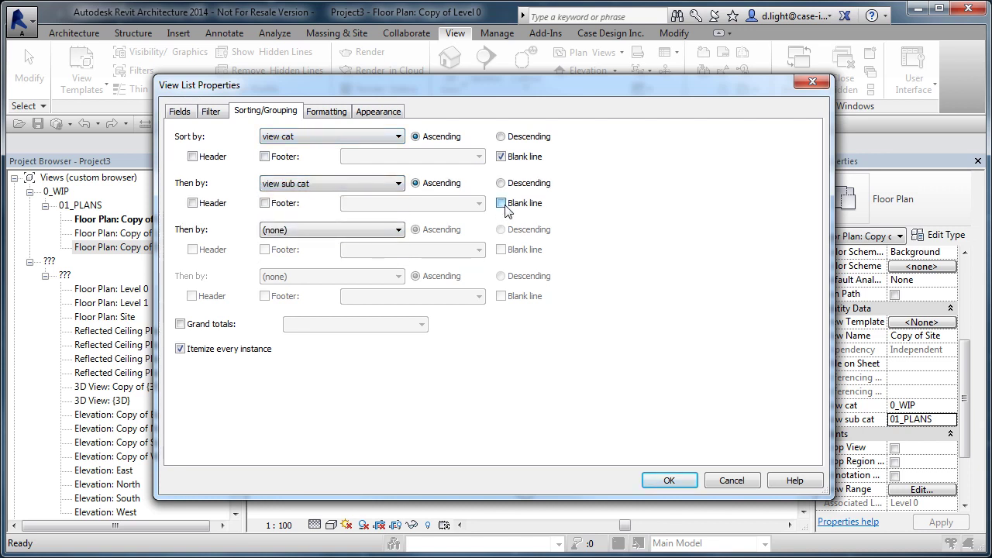
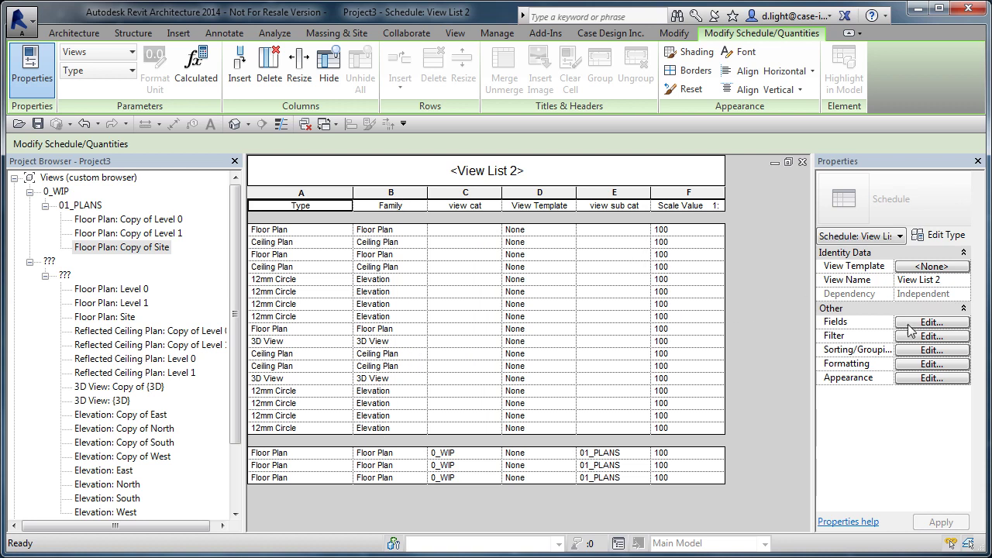
# Add the View Name field to the view list and make it the first scheduled field
pyautogui.click(915, 351)
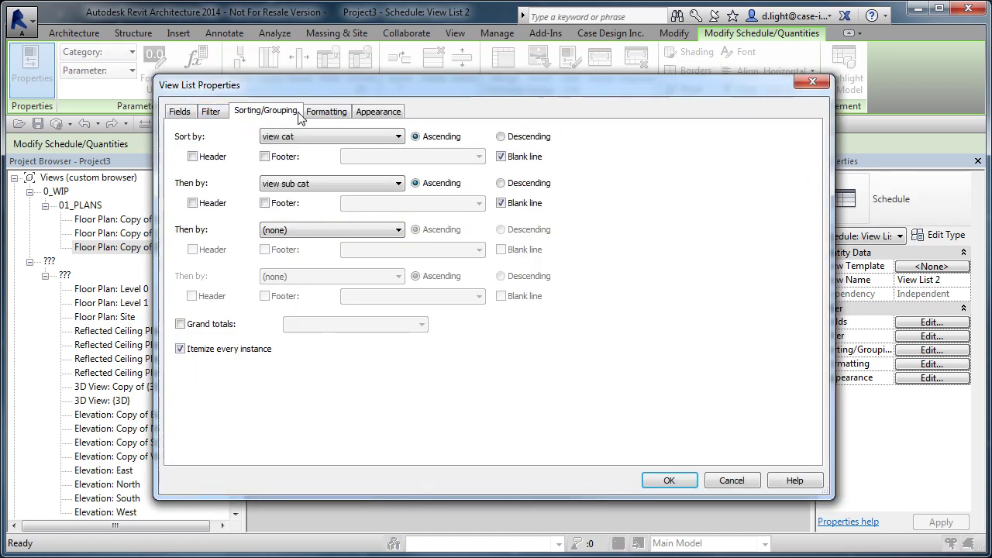
pyautogui.click(181, 115)
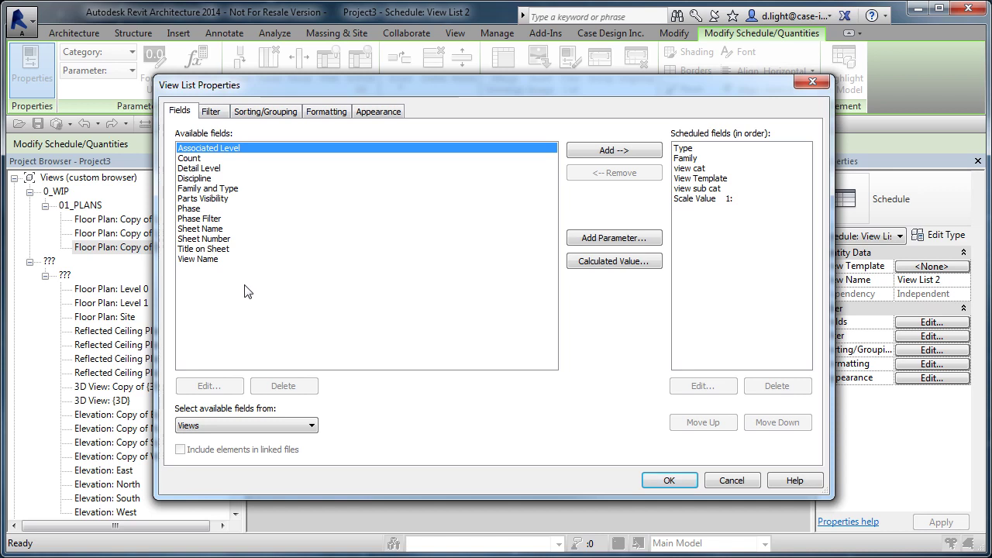
pyautogui.click(203, 259)
pyautogui.click(614, 150)
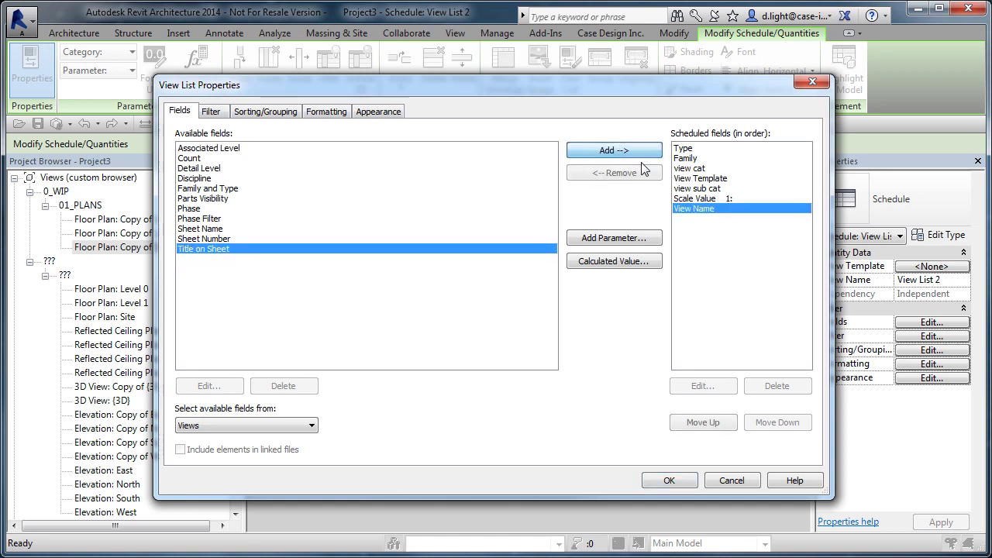
pyautogui.click(702, 422)
pyautogui.click(702, 423)
pyautogui.click(701, 422)
pyautogui.click(702, 423)
pyautogui.click(701, 422)
pyautogui.click(701, 423)
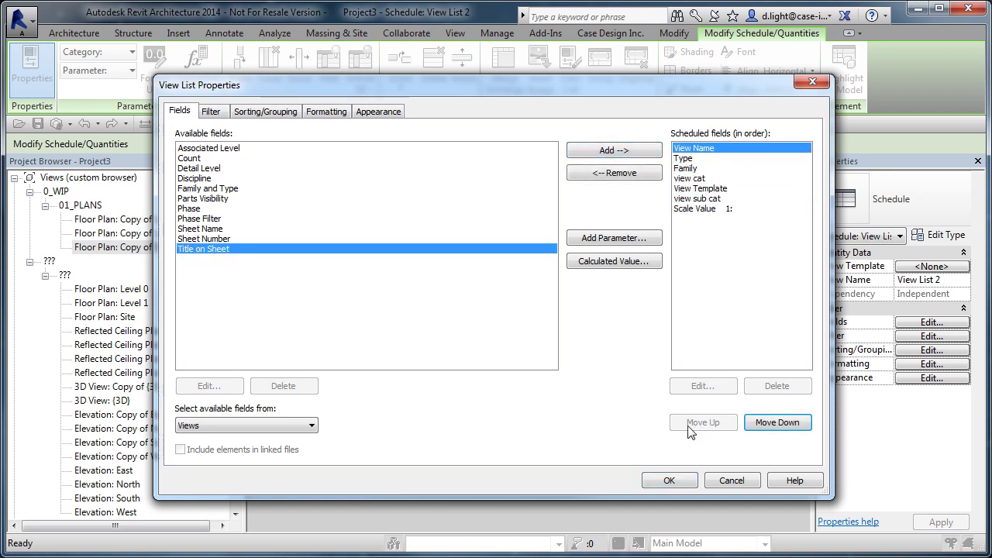
pyautogui.click(685, 478)
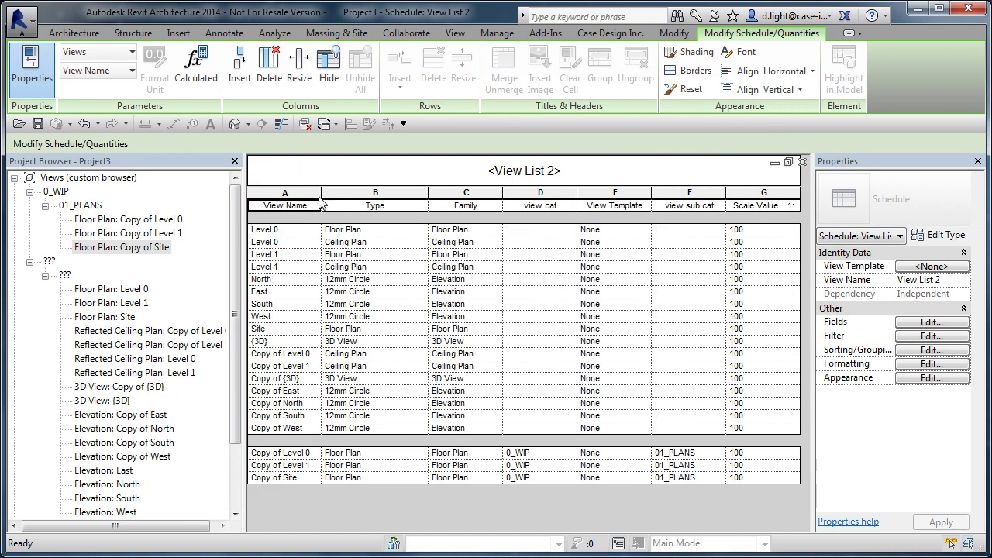
# In the view list, set view cat to 0_WIP for the Copy of Level 0 and Copy of Level 1 ceiling plans and Copy of {3D}
pyautogui.moveTo(322, 194); pyautogui.dragTo(321, 193)
pyautogui.click(541, 364)
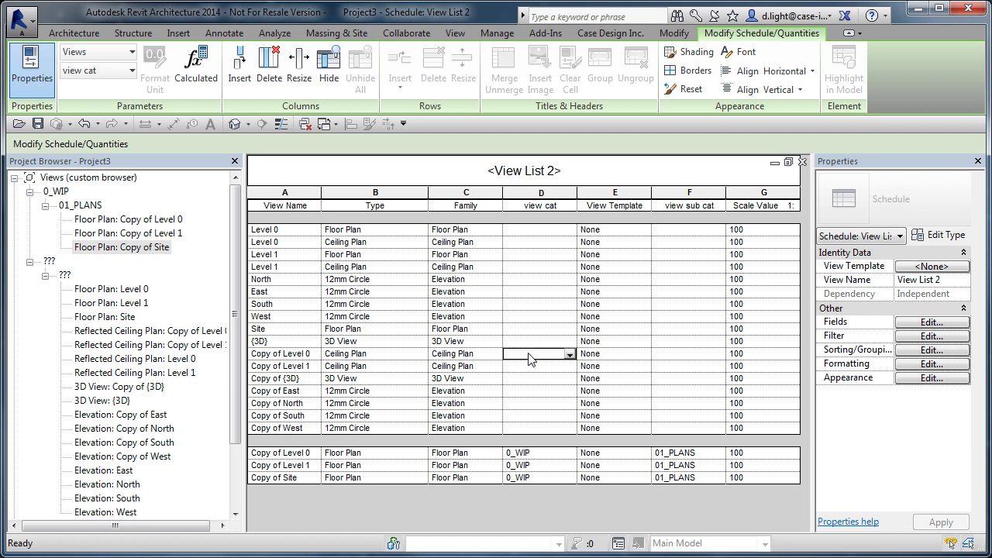
pyautogui.write('0')
pyautogui.press('Return')
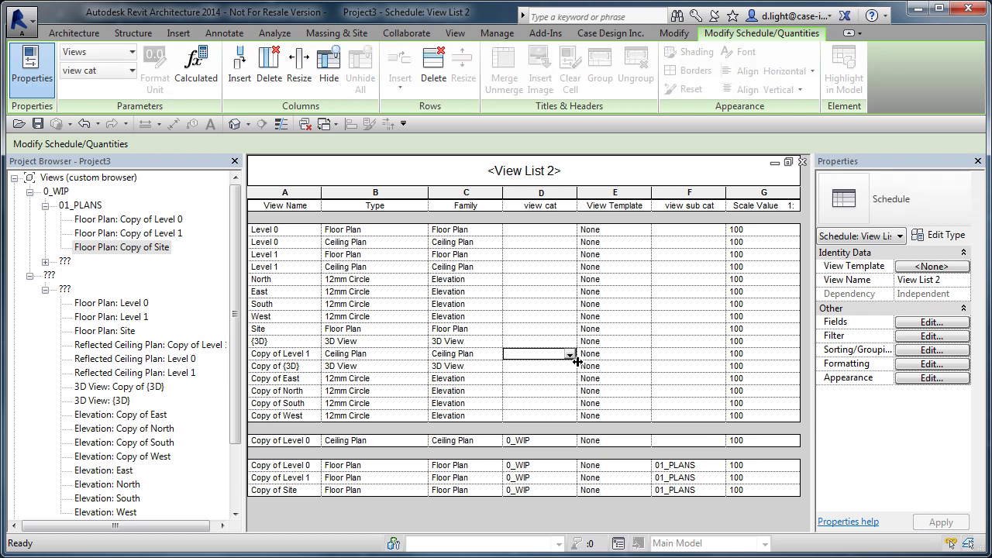
pyautogui.click(572, 371)
pyautogui.write('0')
pyautogui.press('Return')
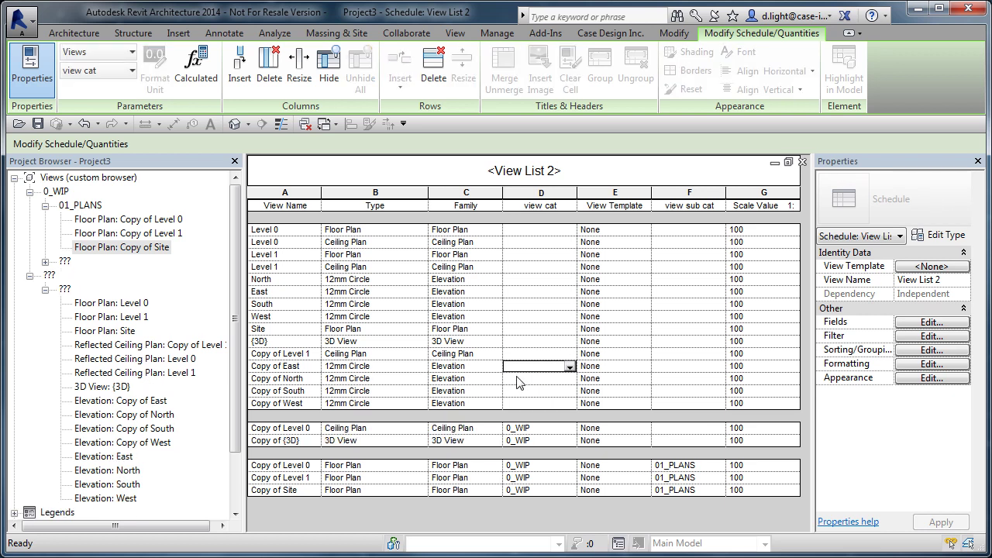
pyautogui.click(573, 358)
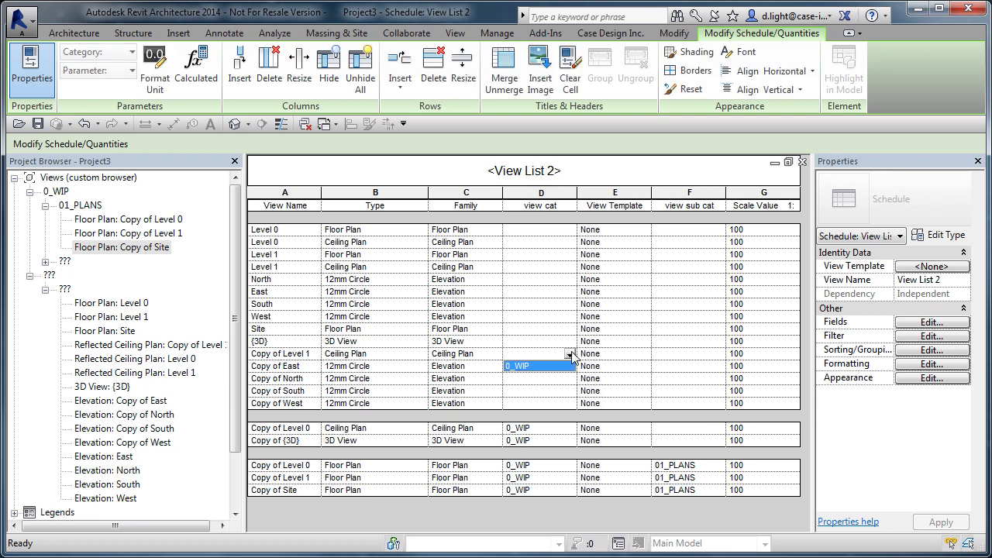
pyautogui.click(533, 374)
# Set view cat to 0_WIP for the Copy of East, Copy of North, Copy of South and Copy of West elevations
pyautogui.click(573, 357)
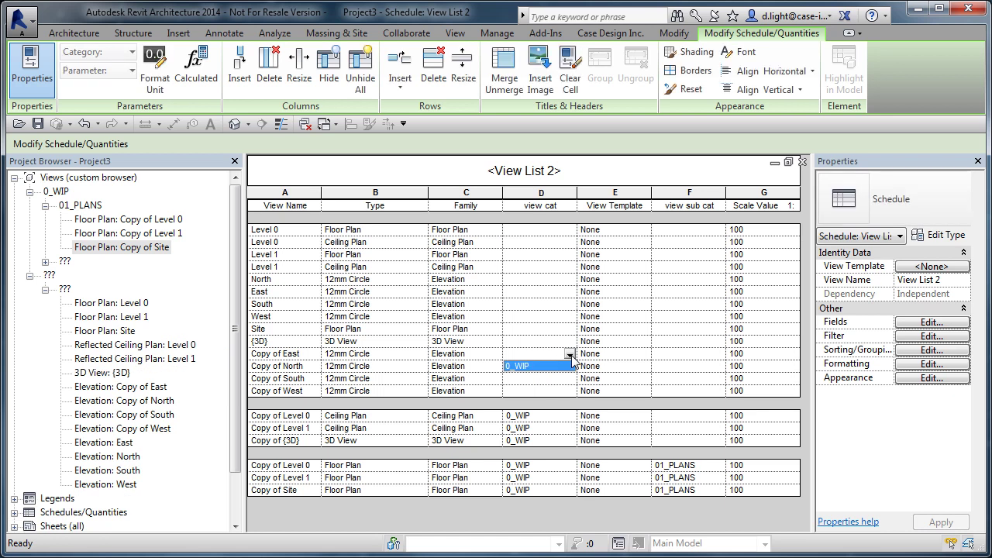
pyautogui.click(519, 367)
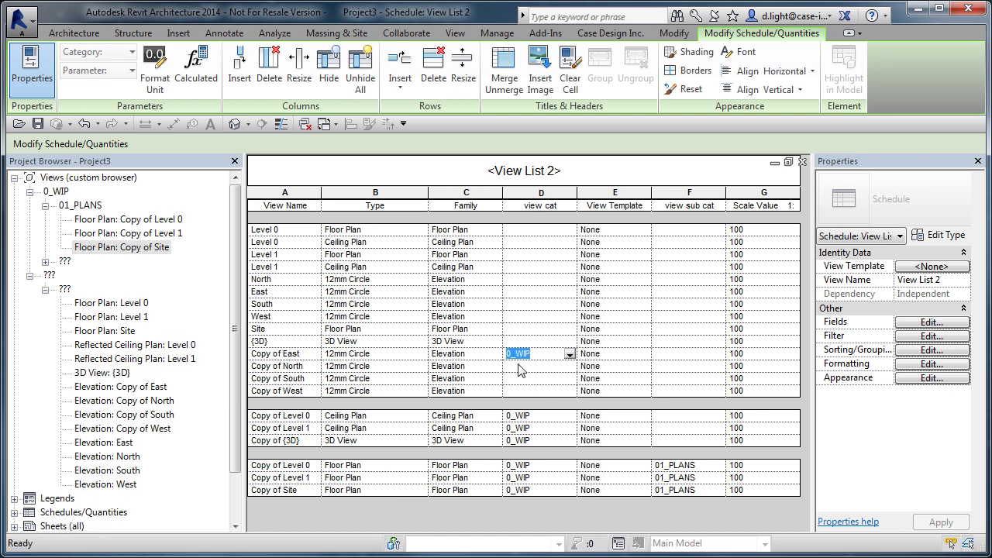
pyautogui.click(572, 356)
pyautogui.click(565, 370)
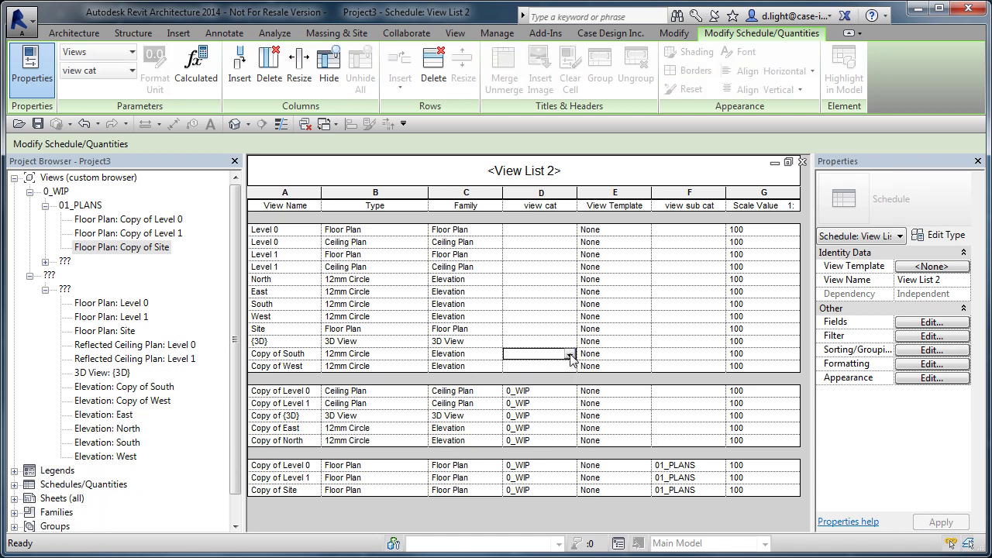
pyautogui.click(571, 355)
pyautogui.click(533, 367)
pyautogui.click(570, 355)
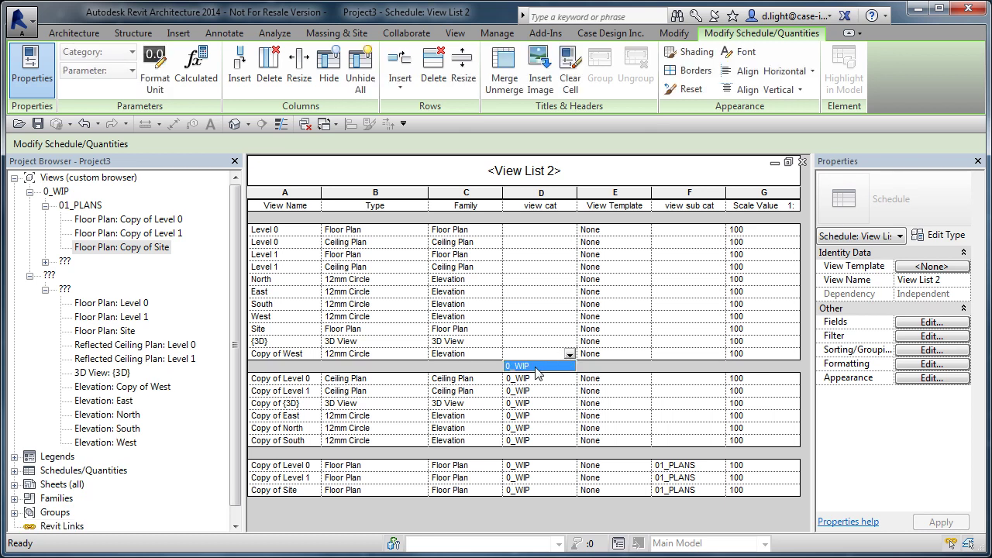
pyautogui.click(527, 366)
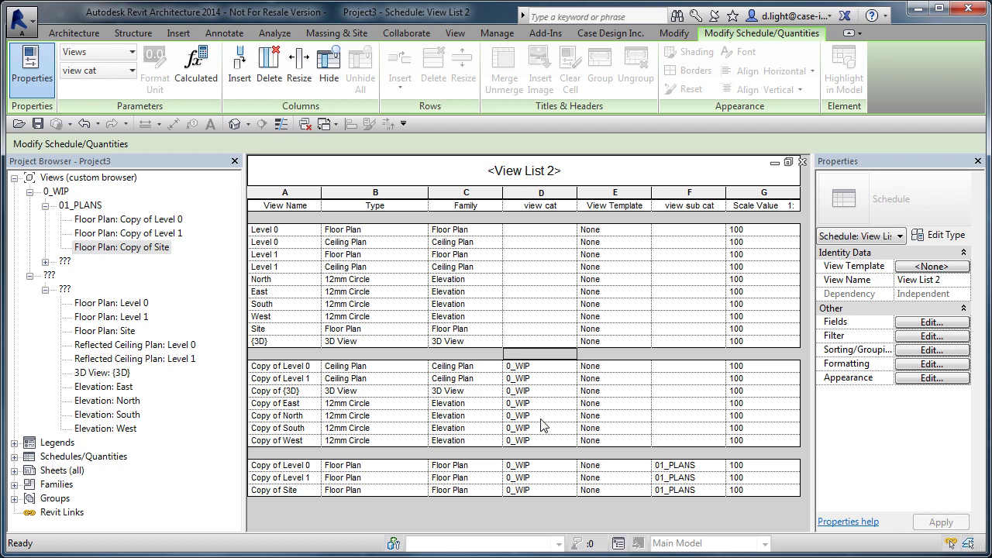
# Set view cat to 1_PUBLISHED for the original Level 0 floor plan and Level 0 ceiling plan
pyautogui.click(534, 229)
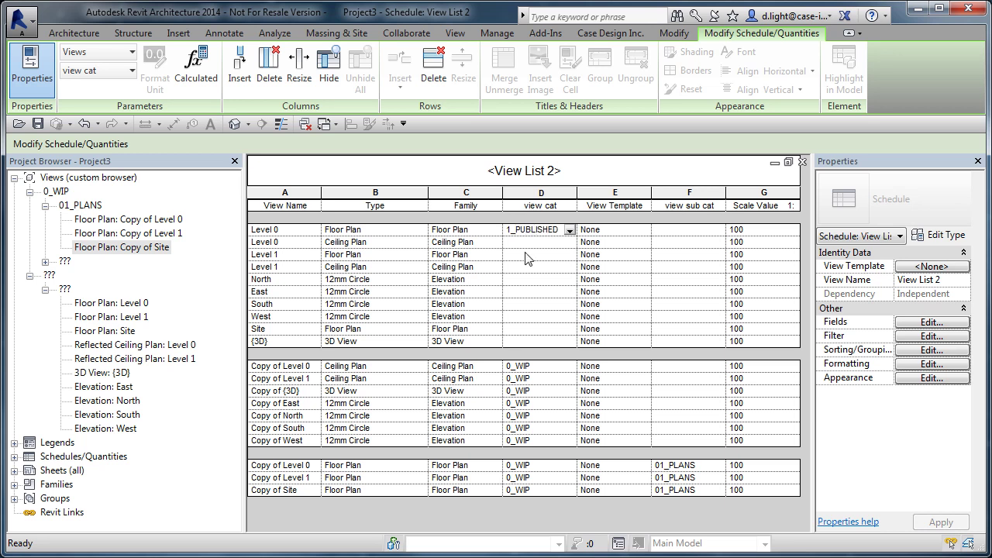
pyautogui.click(563, 242)
pyautogui.click(574, 233)
pyautogui.click(570, 231)
pyautogui.click(556, 254)
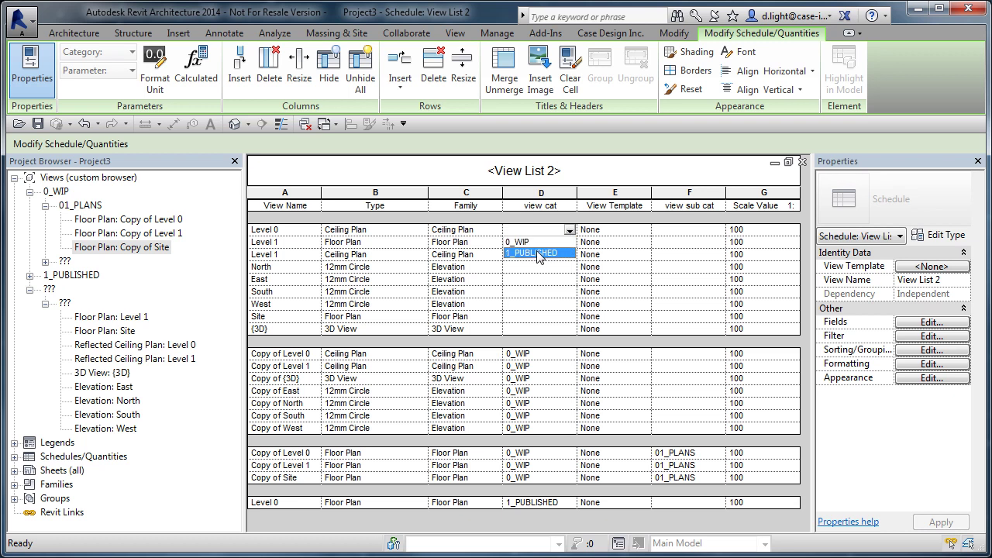
# Set view cat to 1_PUBLISHED for the original Level 1 floor plan and Level 1 ceiling plan
pyautogui.click(571, 229)
pyautogui.click(570, 230)
pyautogui.click(549, 252)
pyautogui.click(570, 230)
pyautogui.click(556, 254)
# In the view list, set view cat to 1_PUBLISHED for the original North, East, South and West elevations
pyautogui.click(570, 231)
pyautogui.click(557, 253)
pyautogui.click(570, 230)
pyautogui.click(557, 254)
pyautogui.click(570, 231)
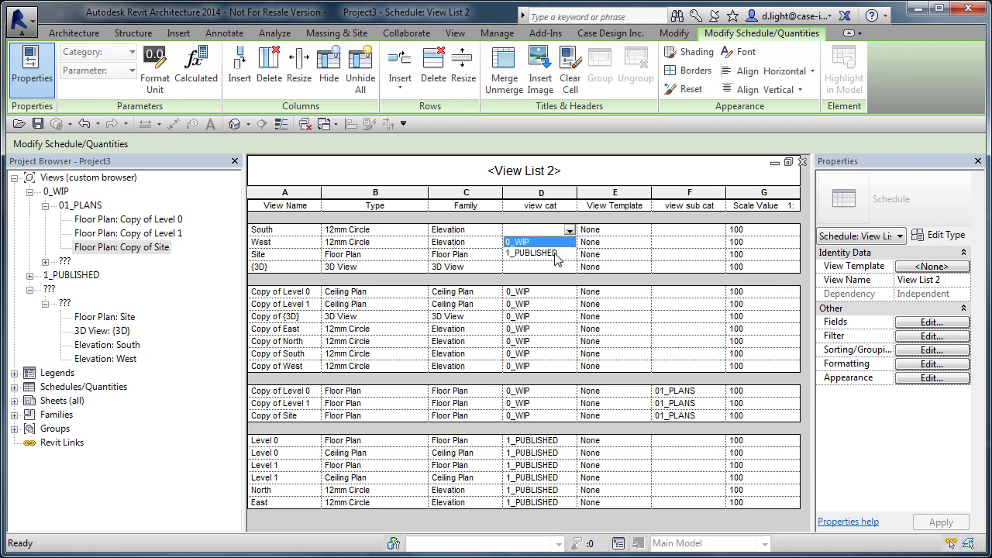
pyautogui.click(557, 254)
pyautogui.click(570, 230)
pyautogui.click(557, 254)
# Set view cat to 1_PUBLISHED for the original Site floor plan and the original {3D} view
pyautogui.click(570, 230)
pyautogui.click(557, 254)
pyautogui.click(570, 231)
pyautogui.click(556, 253)
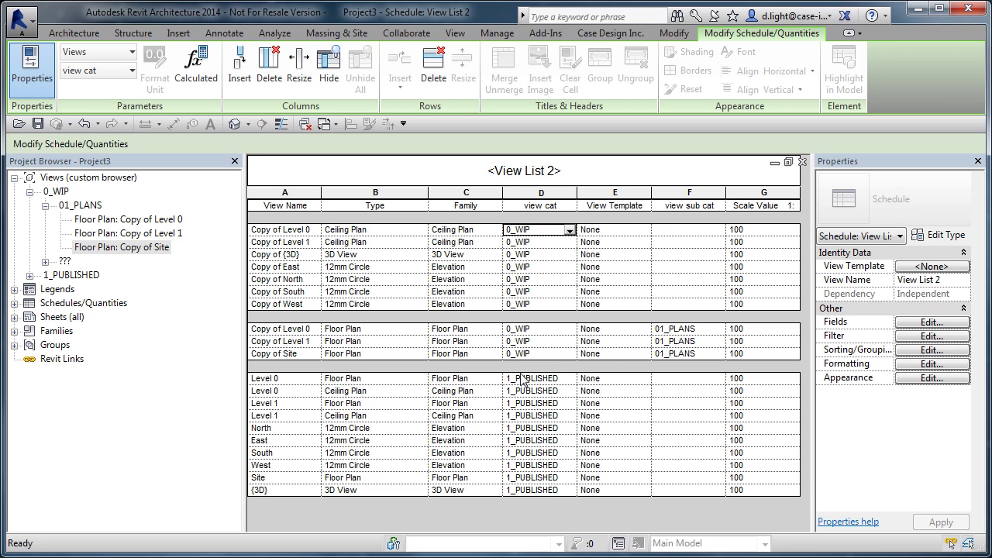
# Set view sub cat to 01_PLANS for the 1_PUBLISHED Level 0, Level 1 and Site floor plans
pyautogui.click(716, 379)
pyautogui.click(718, 379)
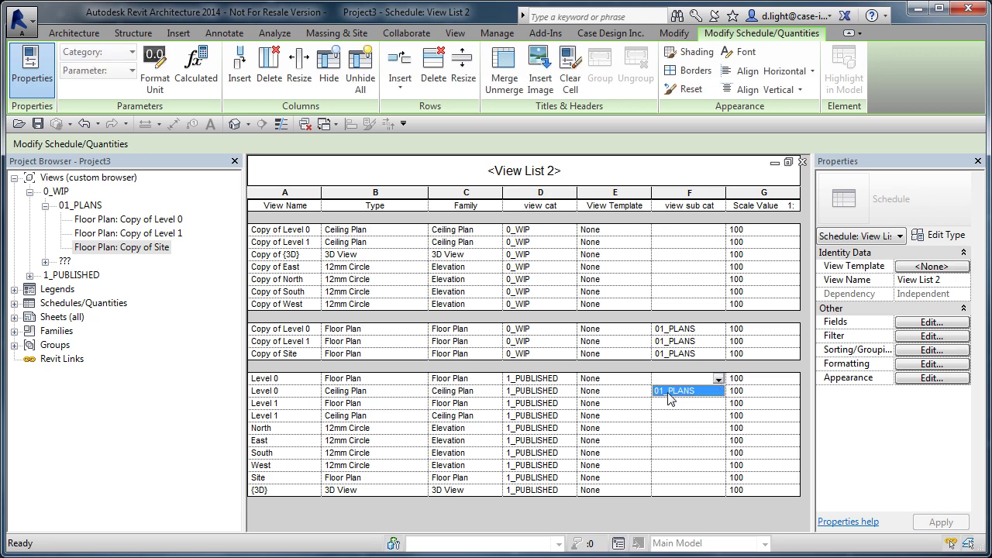
pyautogui.click(673, 392)
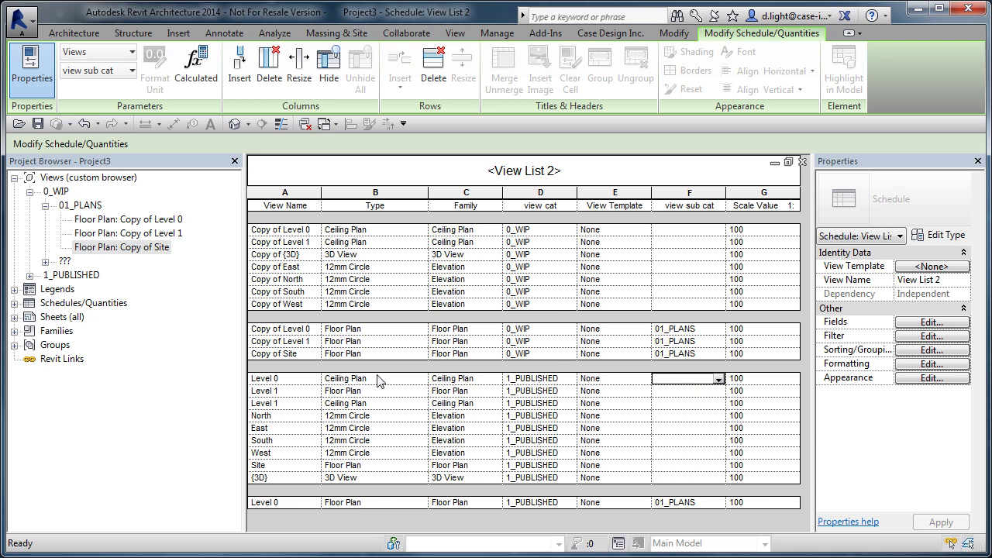
pyautogui.click(715, 393)
pyautogui.click(719, 392)
pyautogui.click(673, 404)
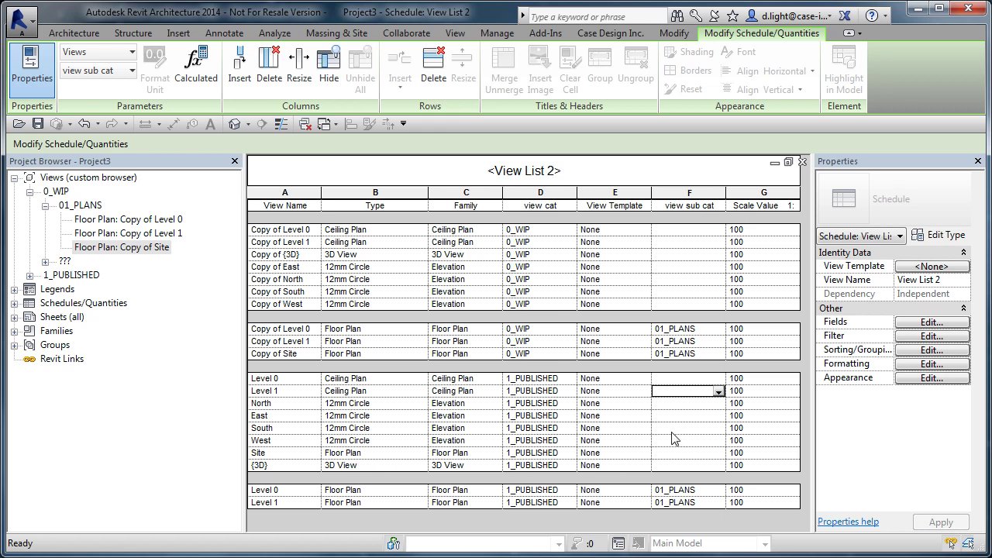
pyautogui.click(721, 453)
pyautogui.click(718, 454)
pyautogui.click(687, 464)
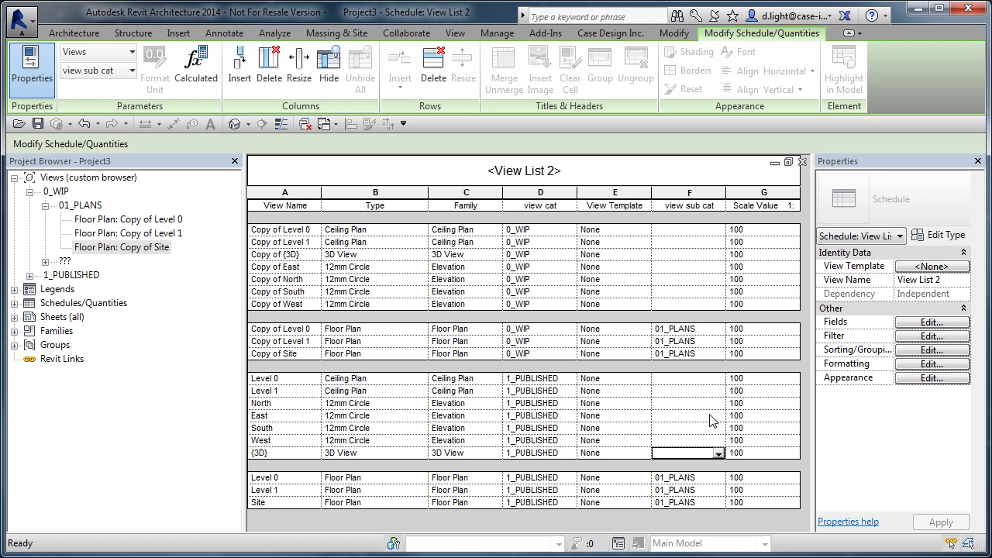
# Set view sub cat to 02_REFLECTED CEILING PLANS for the Copy of Level 0 and Copy of Level 1 ceiling plans
pyautogui.click(679, 229)
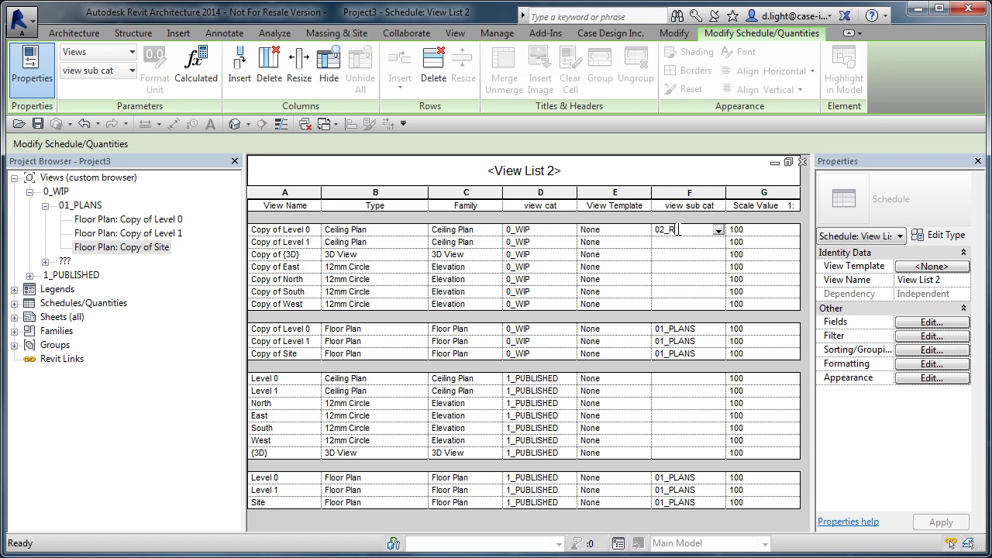
pyautogui.write('02_REFLECTED CEILING')
pyautogui.write(' PLANS')
pyautogui.click(681, 238)
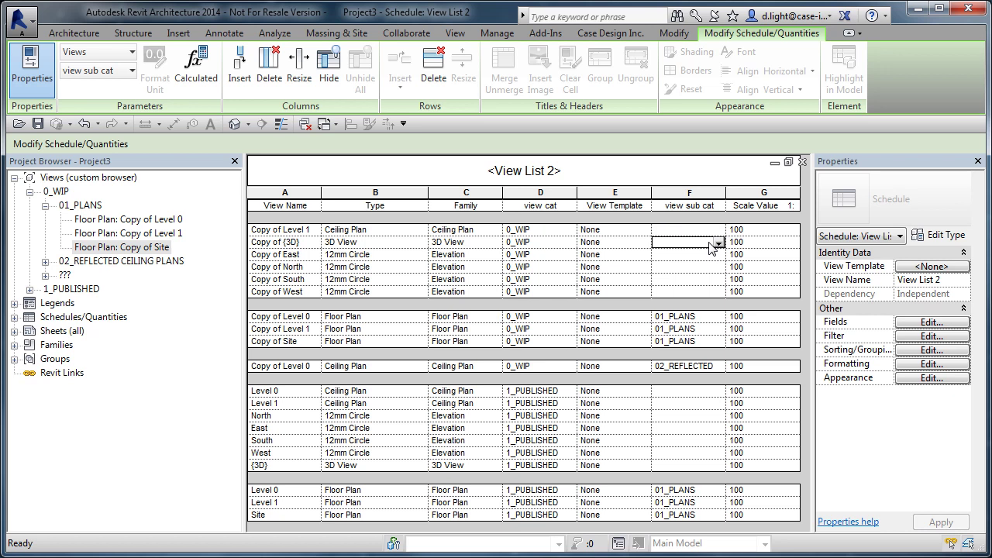
pyautogui.click(720, 229)
pyautogui.click(719, 230)
pyautogui.click(683, 255)
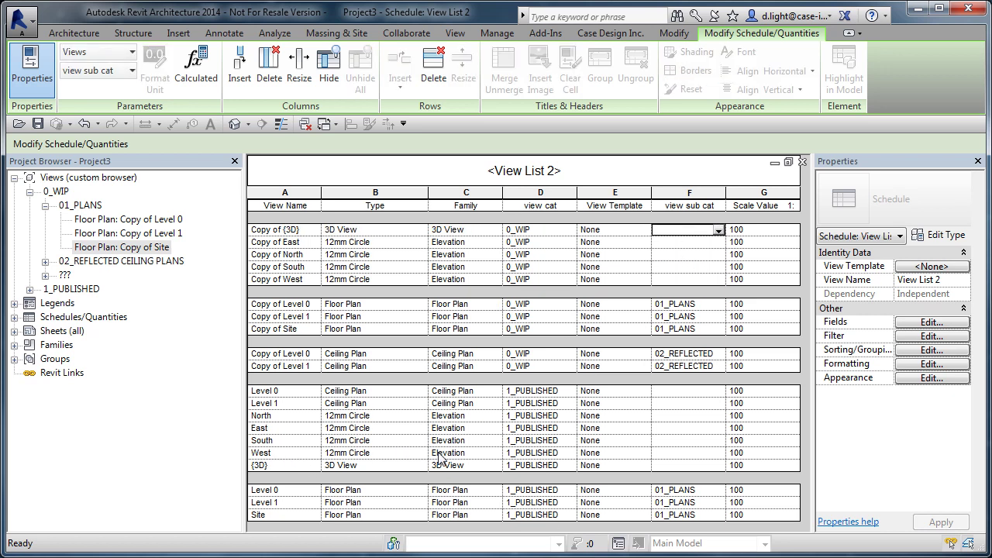
# Set view sub cat to 02_REFLECTED CEILING PLANS for the 1_PUBLISHED Level 0 and Level 1 ceiling plans
pyautogui.click(720, 392)
pyautogui.click(719, 392)
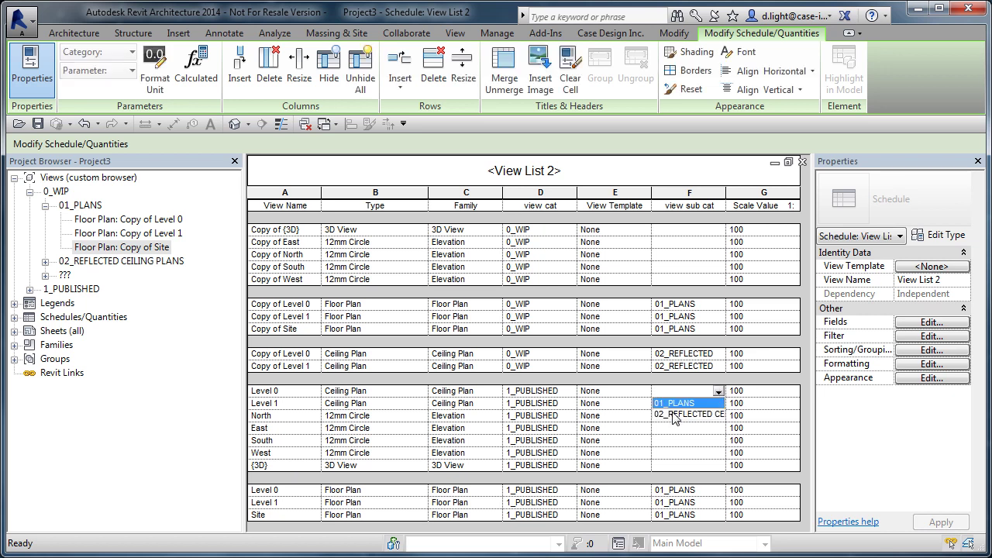
pyautogui.click(675, 413)
pyautogui.click(720, 392)
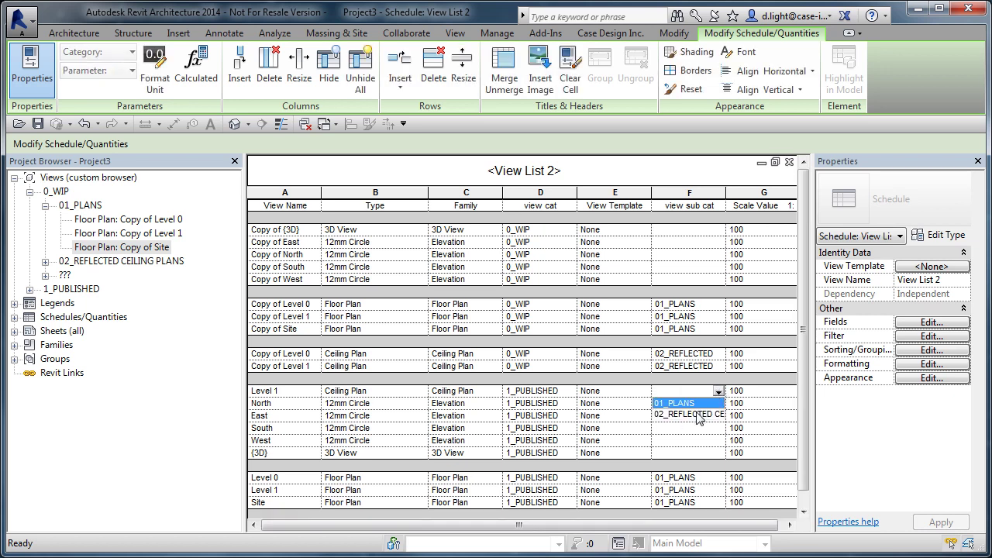
pyautogui.click(697, 413)
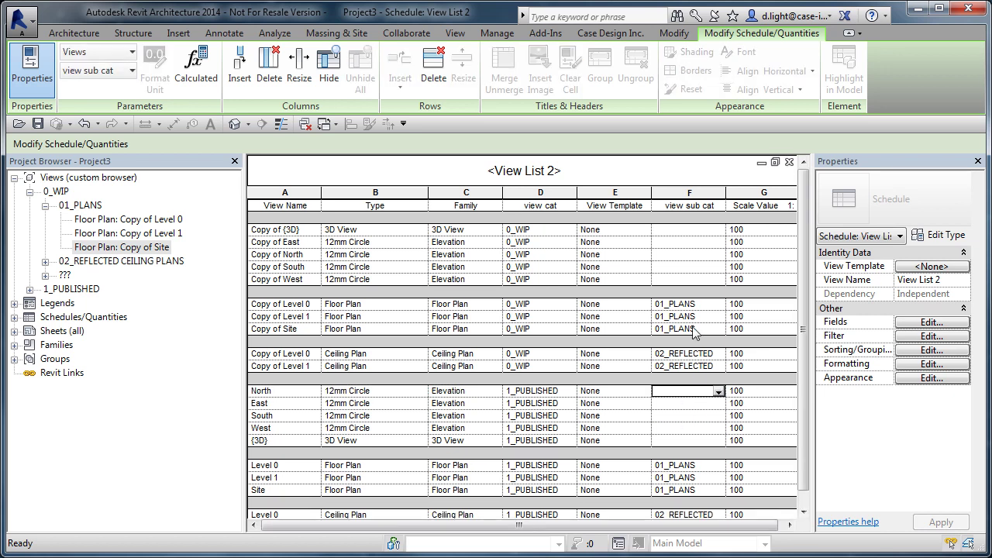
# Enter a new view sub cat value, 03_ELEVATIONS, for the Copy of East elevation
pyautogui.click(672, 231)
pyautogui.click(679, 243)
pyautogui.write('03_ELEVATIONS')
pyautogui.click(690, 256)
pyautogui.click(720, 255)
pyautogui.click(703, 255)
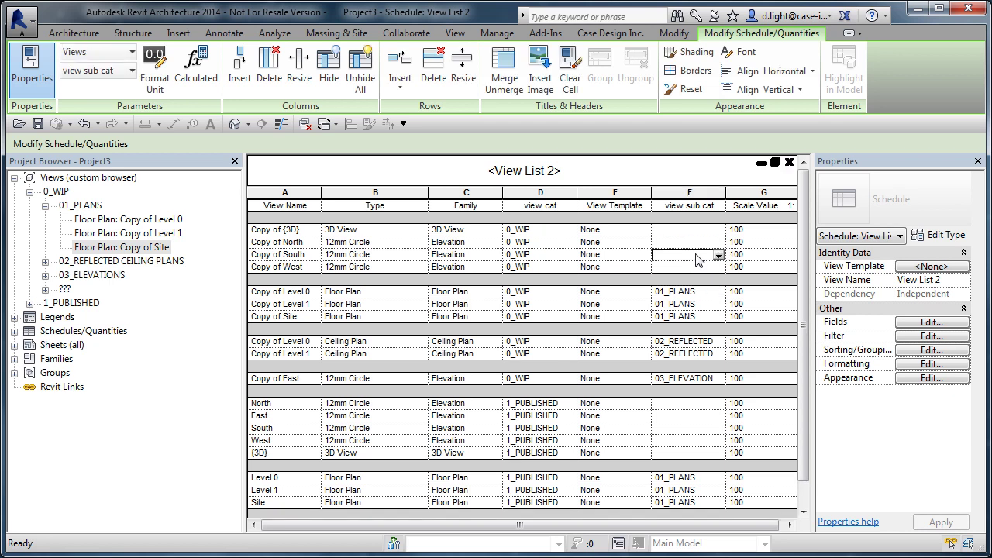
# Set view sub cat to 03_ELEVATIONS for the Copy of North, Copy of South and Copy of West elevations
pyautogui.click(706, 246)
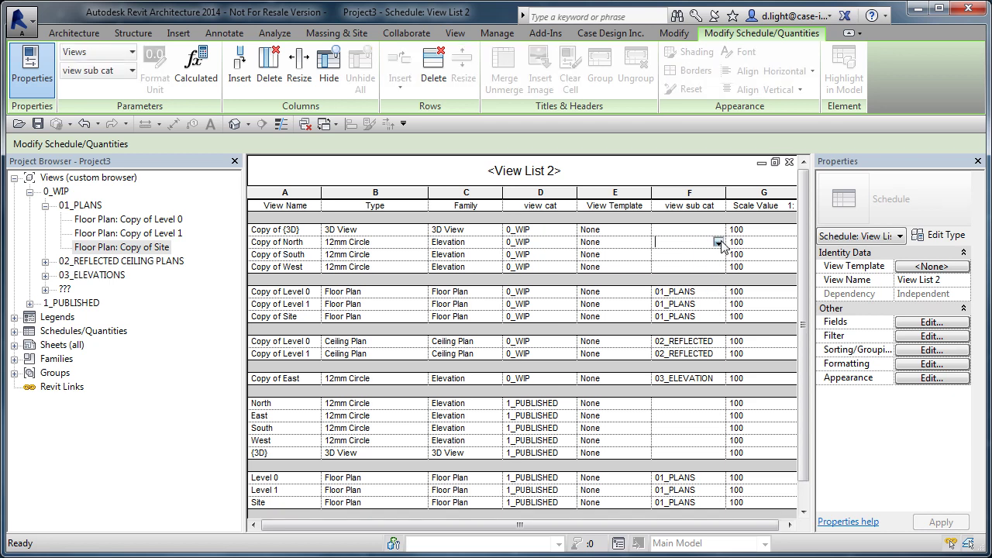
pyautogui.click(719, 243)
pyautogui.click(697, 276)
pyautogui.click(720, 243)
pyautogui.click(695, 277)
pyautogui.click(720, 243)
pyautogui.click(695, 276)
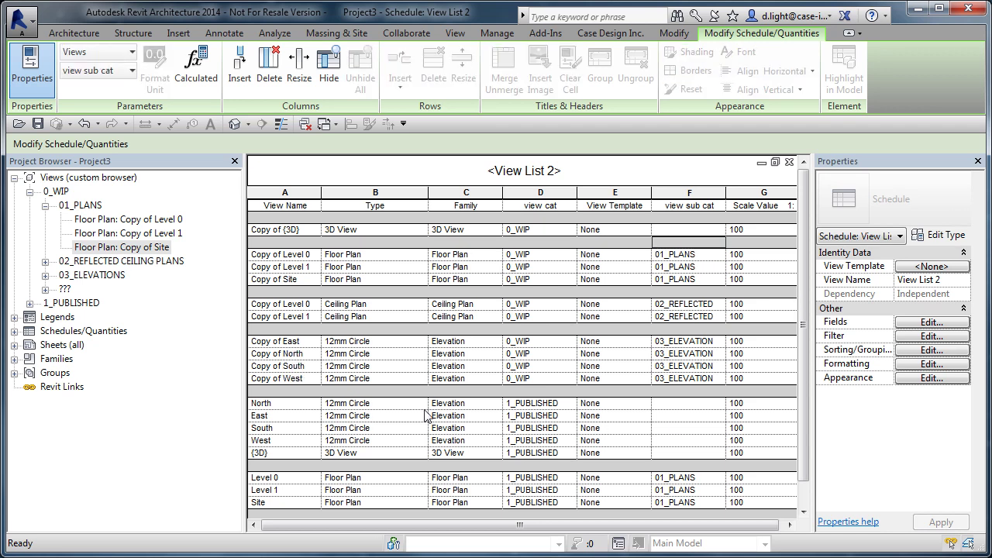
# Set view sub cat to 03_ELEVATIONS for the 1_PUBLISHED North, East, South and West elevations
pyautogui.click(718, 405)
pyautogui.click(719, 404)
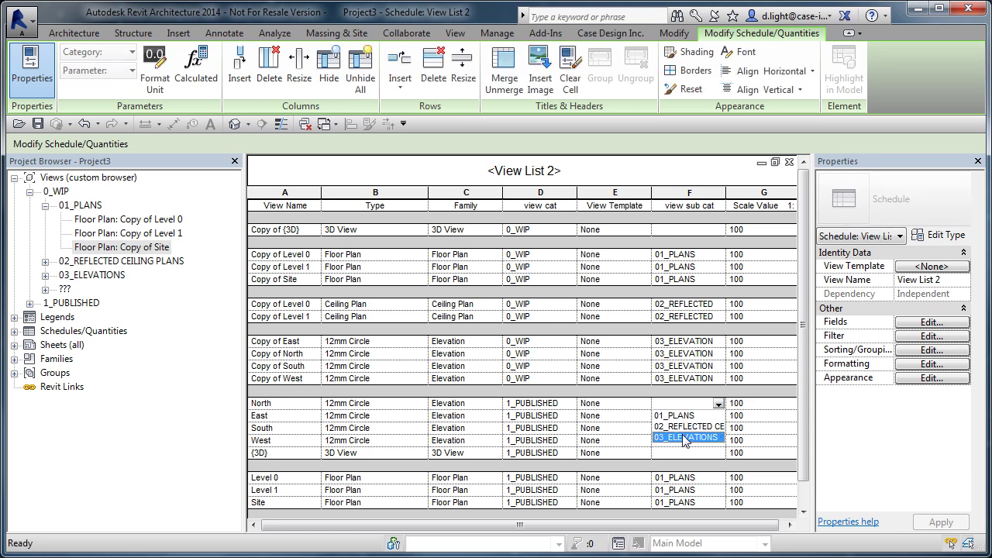
pyautogui.click(683, 438)
pyautogui.click(719, 404)
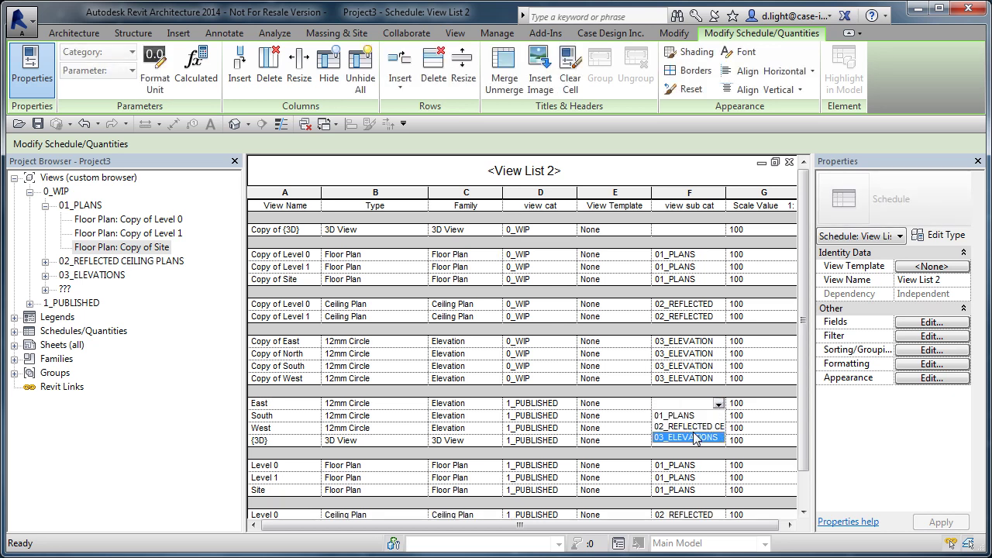
pyautogui.click(696, 439)
pyautogui.click(714, 404)
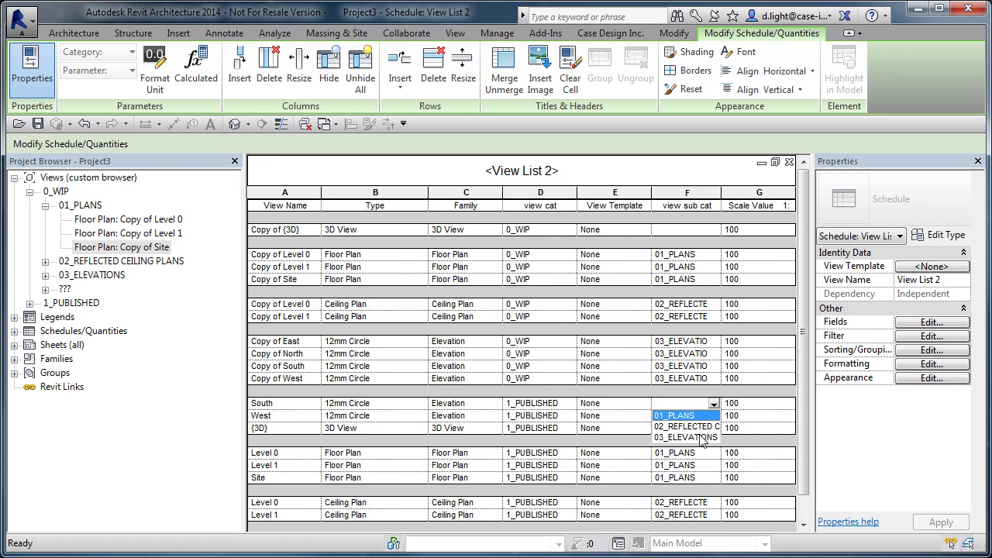
pyautogui.click(702, 438)
pyautogui.click(714, 404)
pyautogui.click(695, 438)
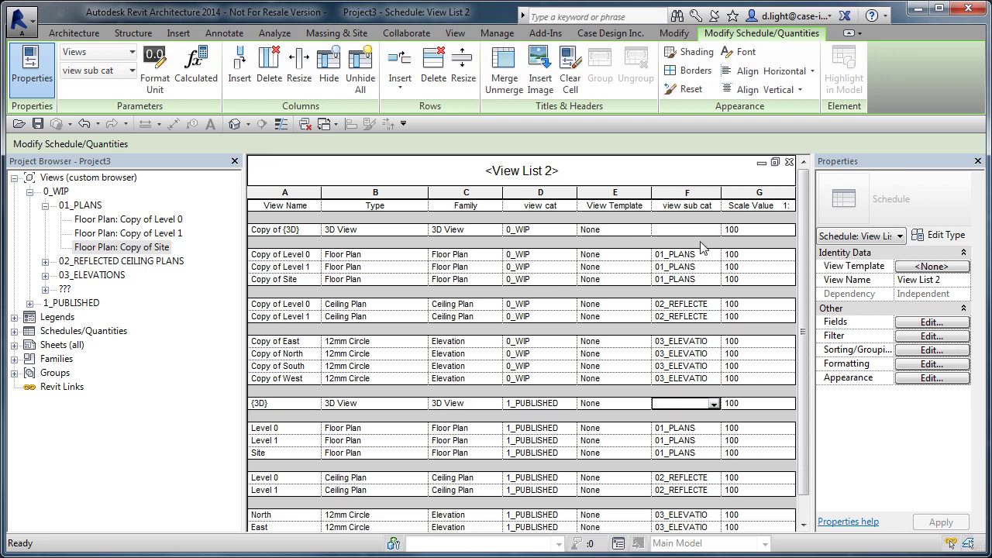
# Set view sub cat to 04_3D for Copy of {3D} and for the 1_PUBLISHED {3D} view
pyautogui.click(683, 230)
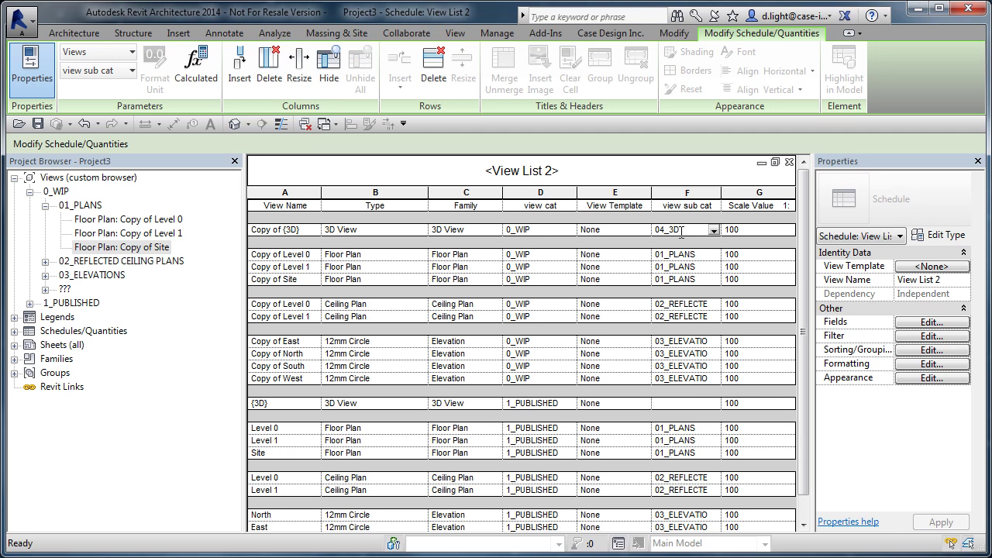
pyautogui.press('Return')
pyautogui.click(714, 404)
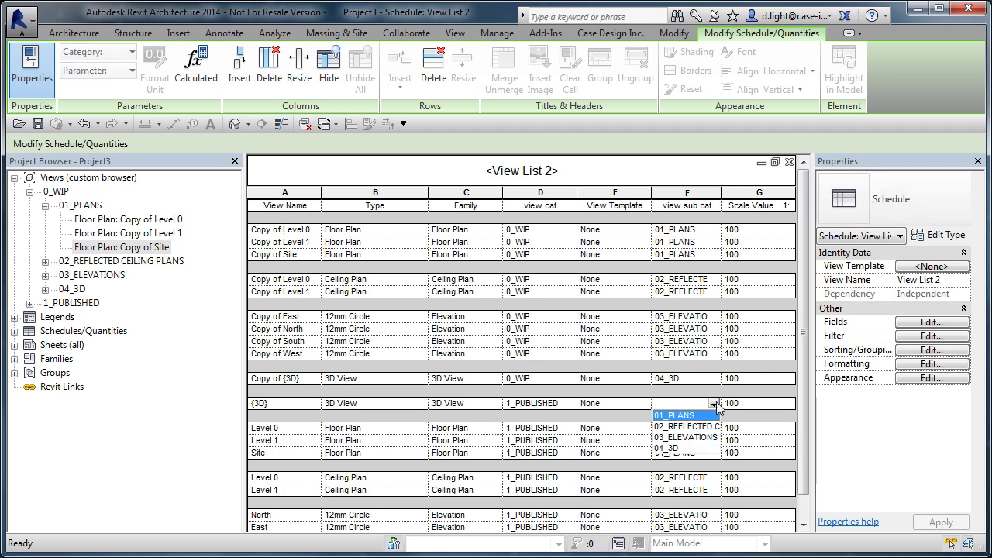
pyautogui.click(667, 449)
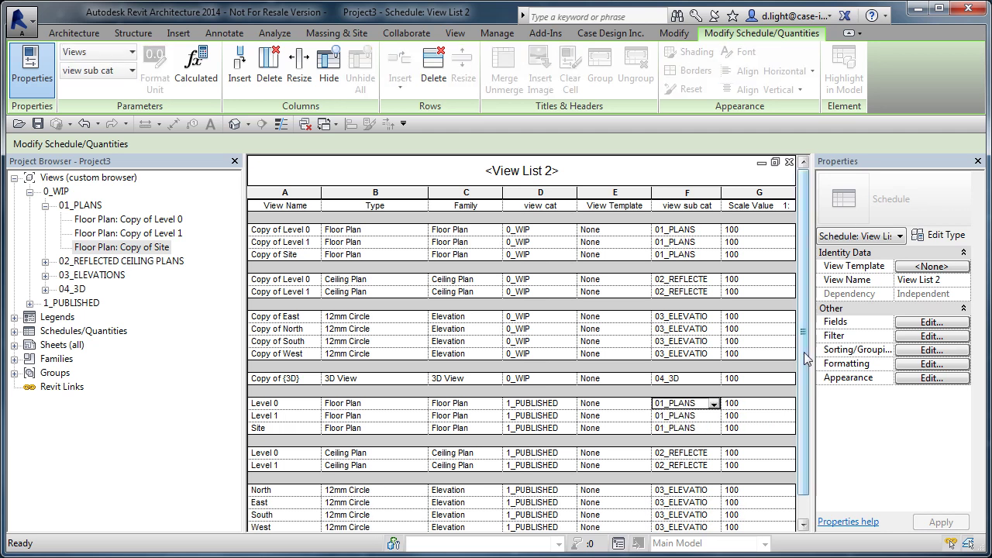
# Review the finished view list and expand the 01_PLANS groups under 0_WIP and 1_PUBLISHED in the project browser
pyautogui.scroll(-1, 806, 419)
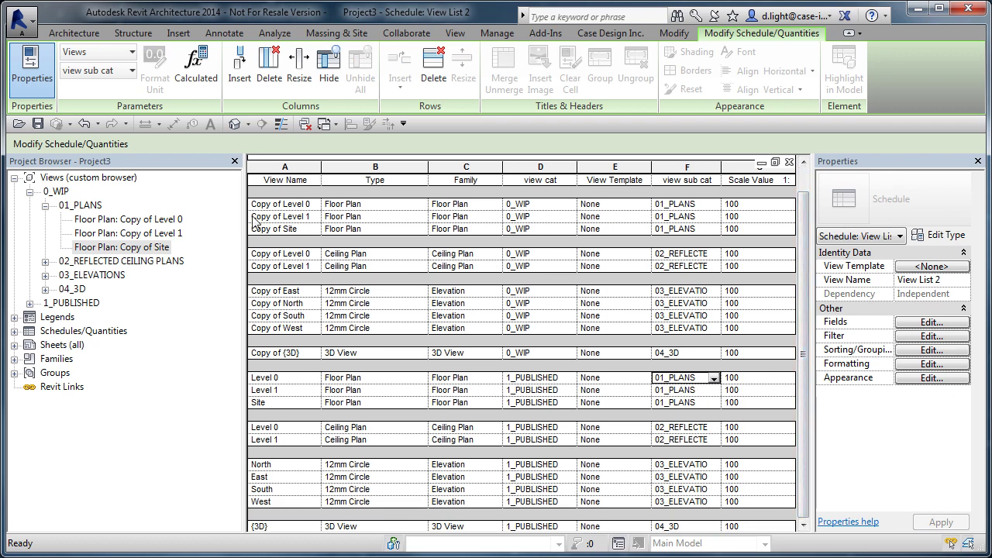
pyautogui.click(45, 206)
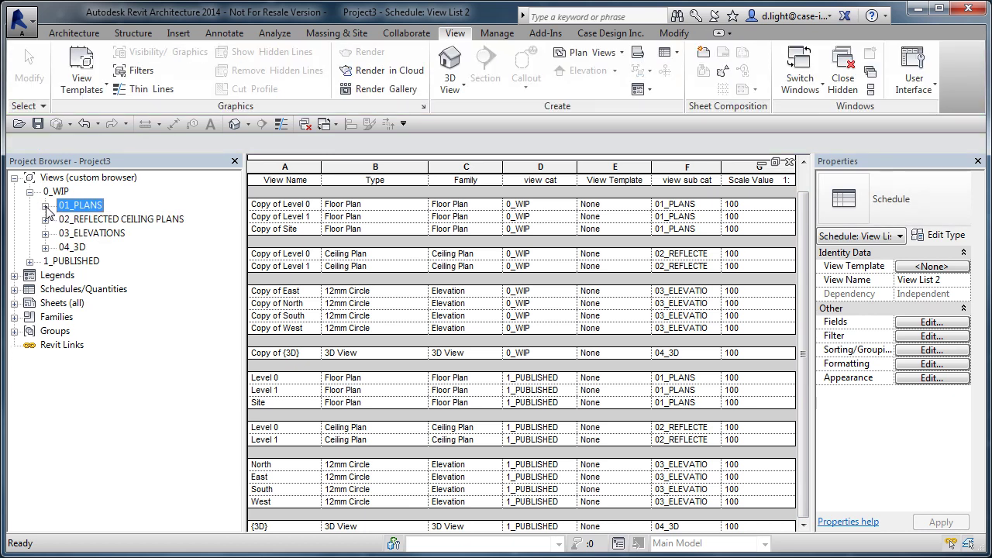
pyautogui.click(29, 262)
pyautogui.click(45, 275)
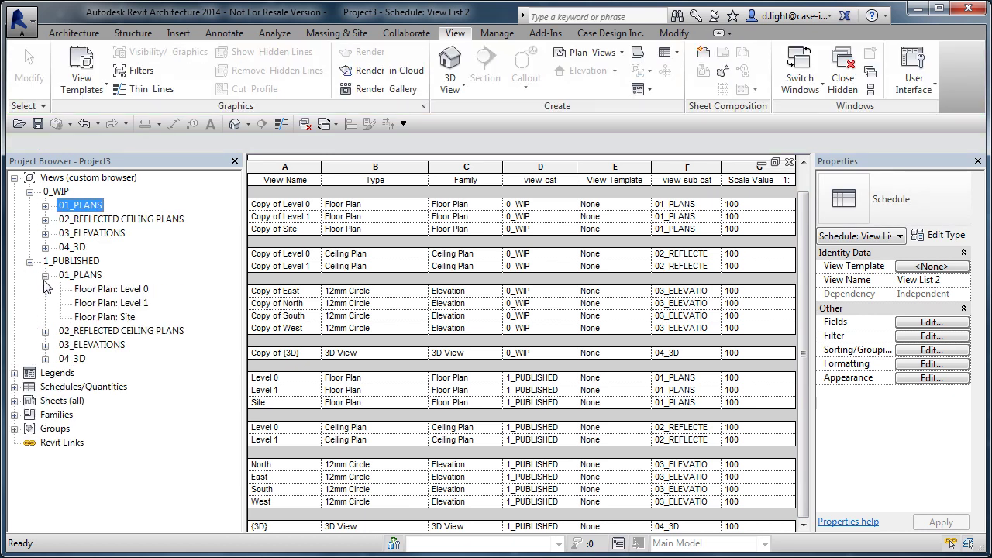
pyautogui.click(45, 206)
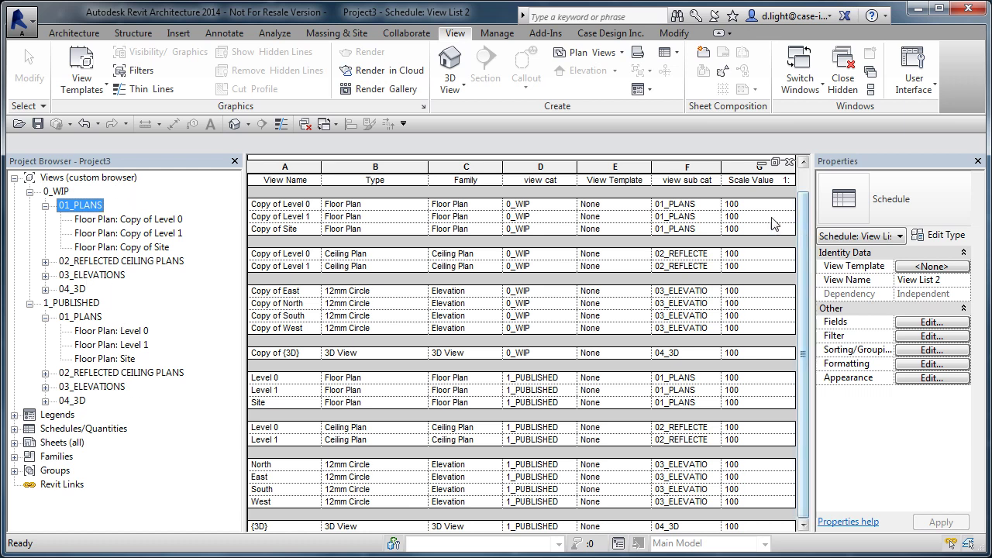
# Widen the view sub cat column and assign the Architectural Plan view template to the 1_PUBLISHED Level 0 and Level 1 floor plans
pyautogui.click(731, 167)
pyautogui.moveTo(731, 167); pyautogui.dragTo(731, 167)
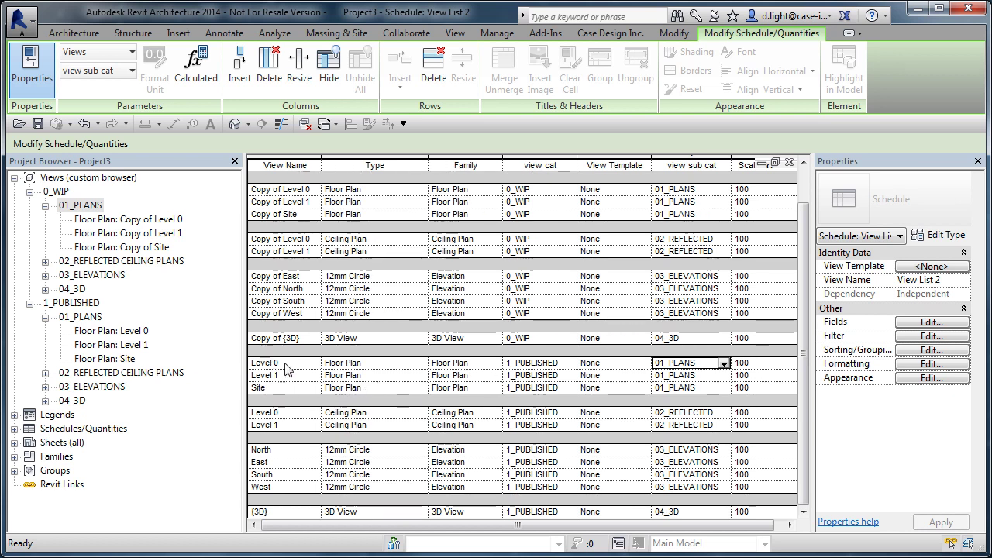
pyautogui.doubleClick(646, 363)
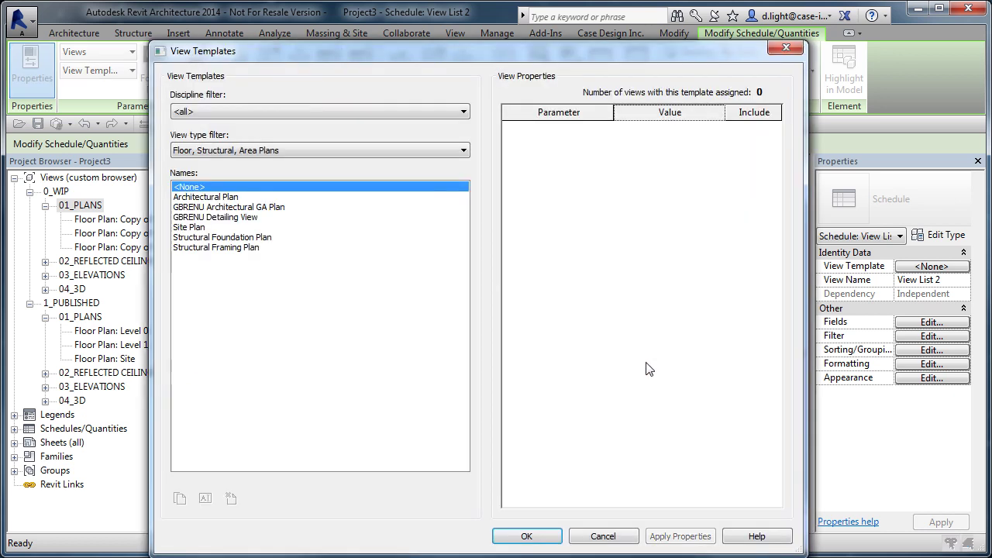
pyautogui.click(217, 198)
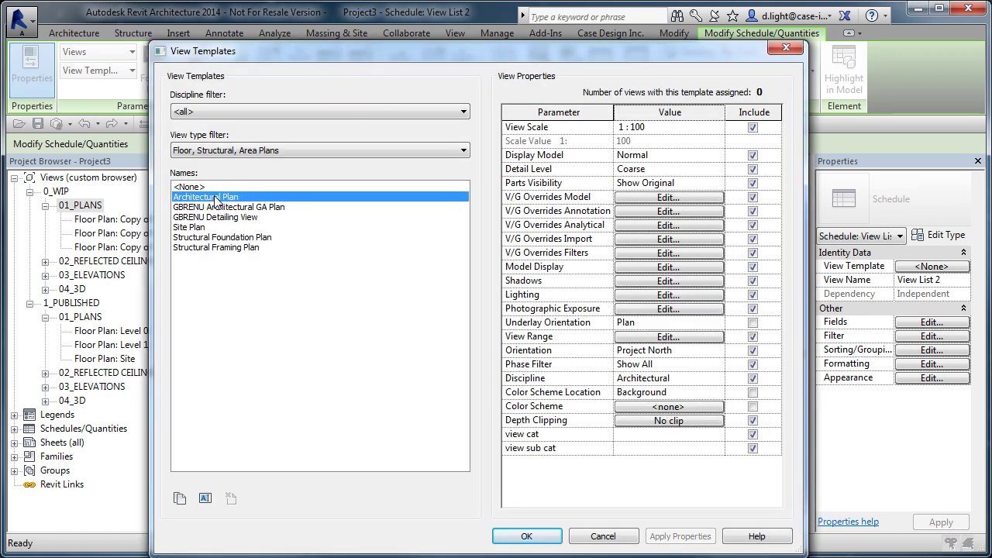
pyautogui.click(538, 534)
pyautogui.click(647, 362)
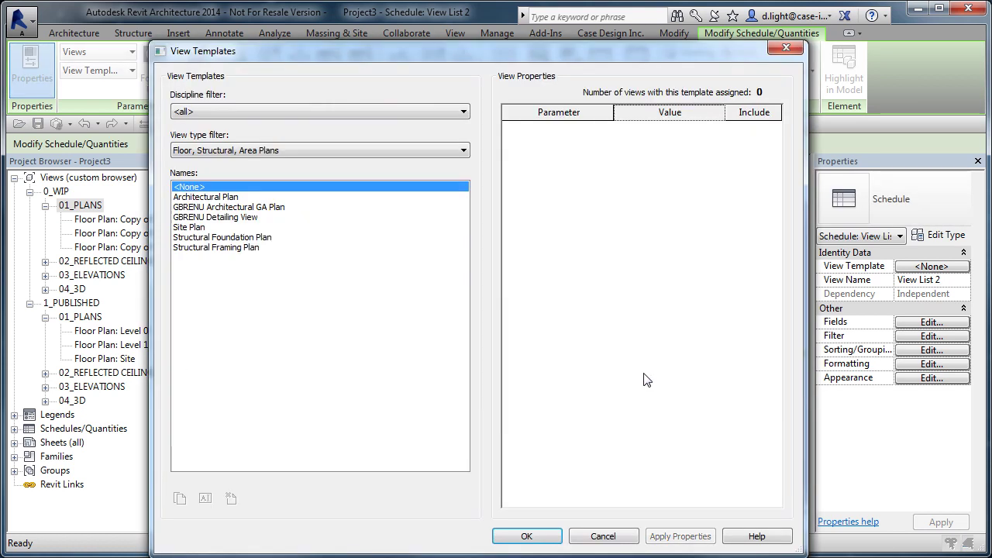
pyautogui.click(204, 196)
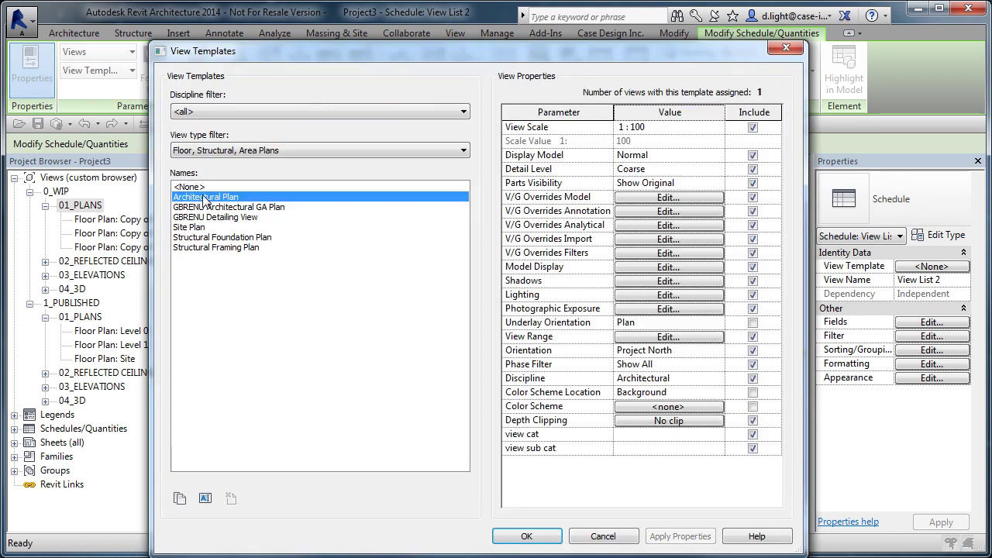
pyautogui.click(529, 536)
# Assign the Site Plan view template to the 1_PUBLISHED Site floor plan in the view list
pyautogui.click(648, 389)
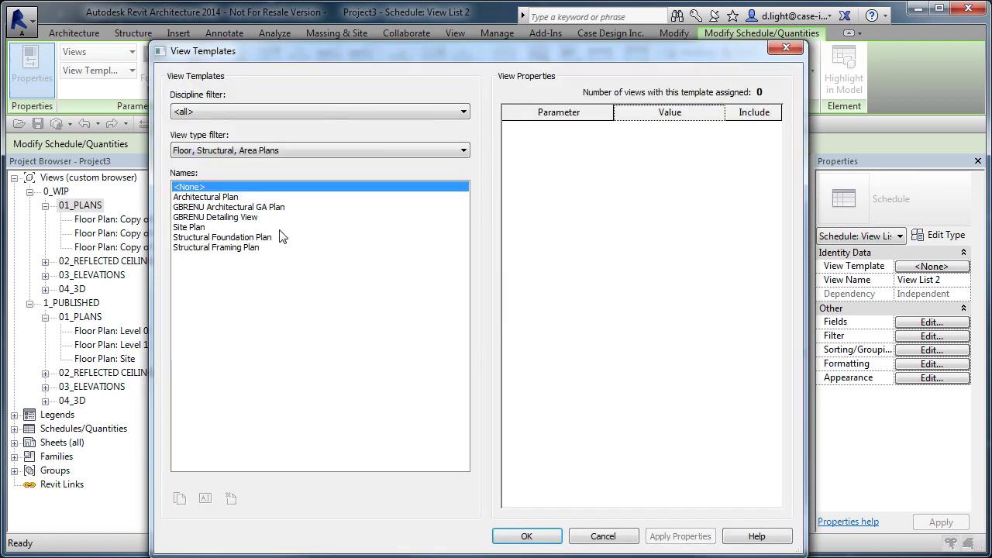
pyautogui.click(187, 227)
pyautogui.click(528, 537)
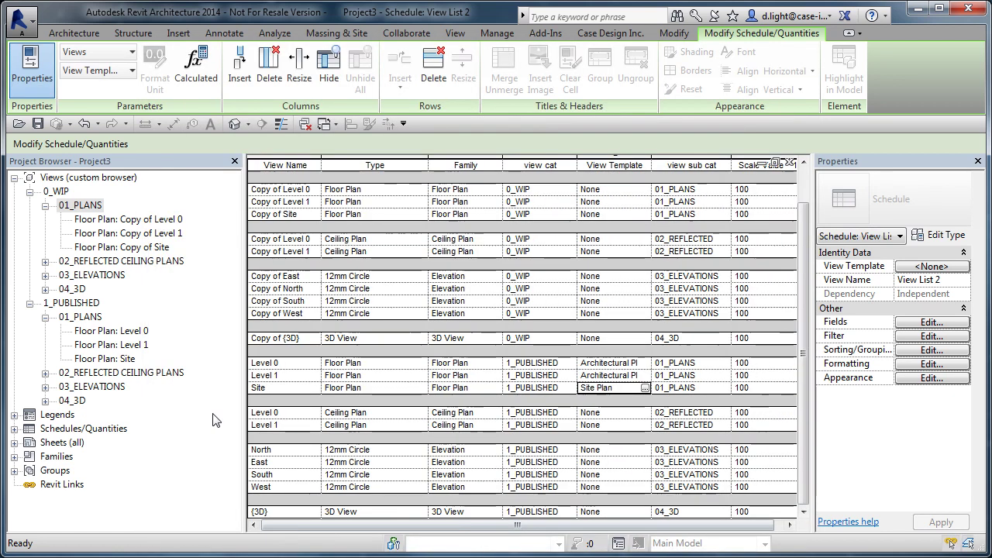
# Check the view template property of the 1_PUBLISHED Level 0 floor plan, open the view and inspect its visibility/graphic overrides
pyautogui.click(111, 331)
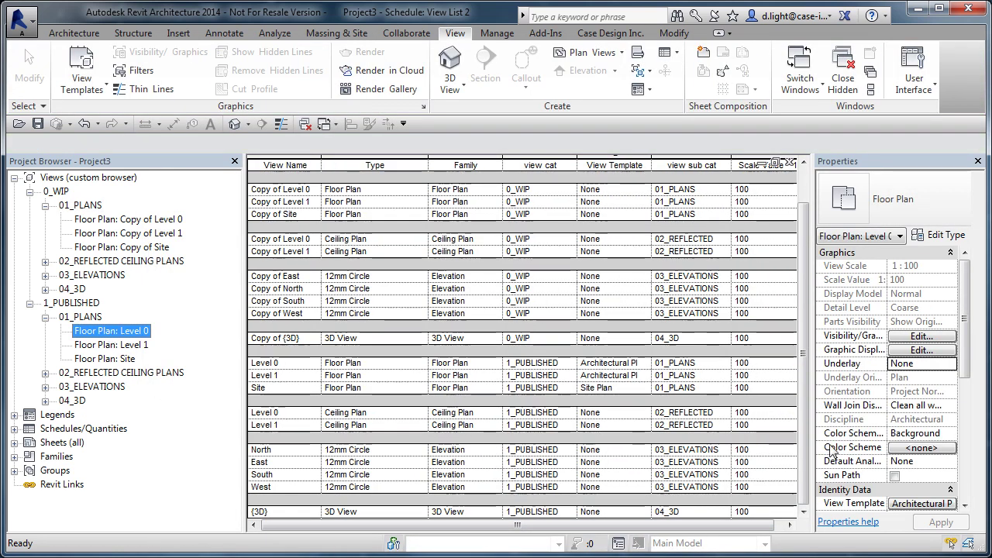
pyautogui.scroll(-3, 892, 438)
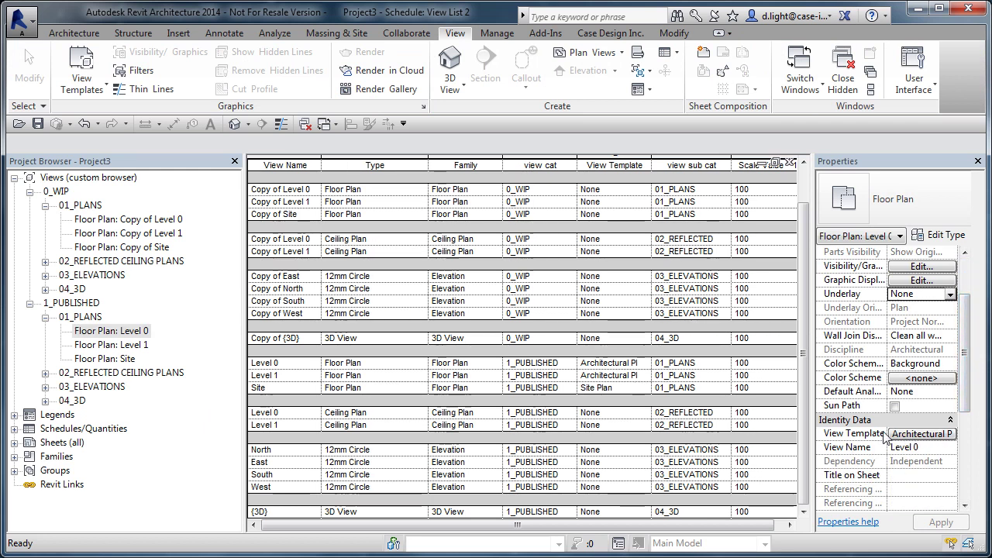
pyautogui.doubleClick(114, 335)
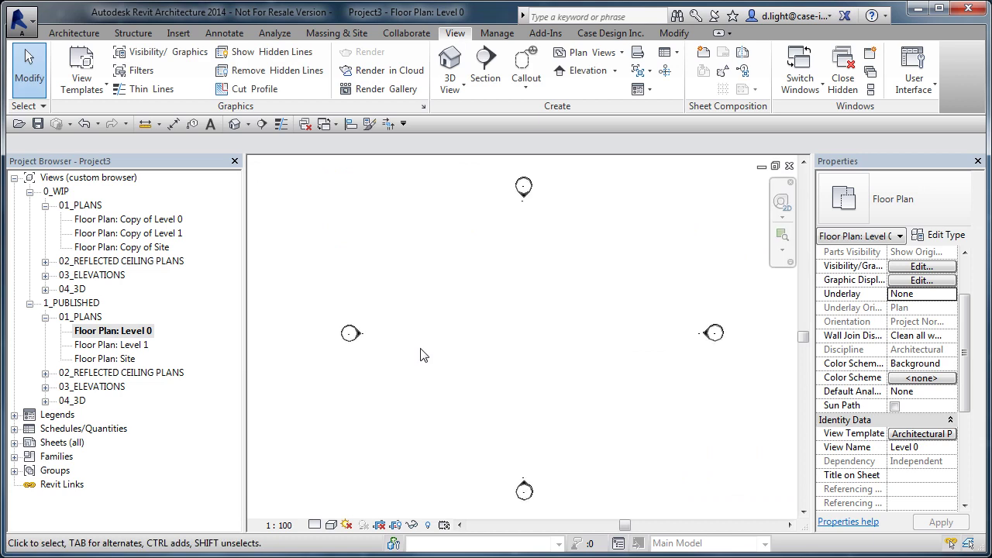
pyautogui.press('v')
pyautogui.press('v')
pyautogui.moveTo(189, 2); pyautogui.dragTo(698, 62)
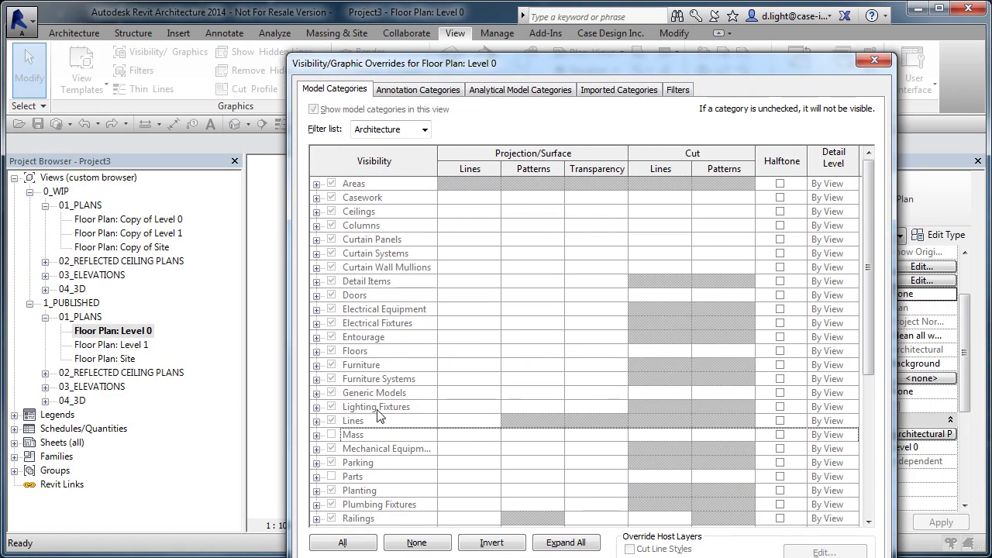
pyautogui.click(862, 62)
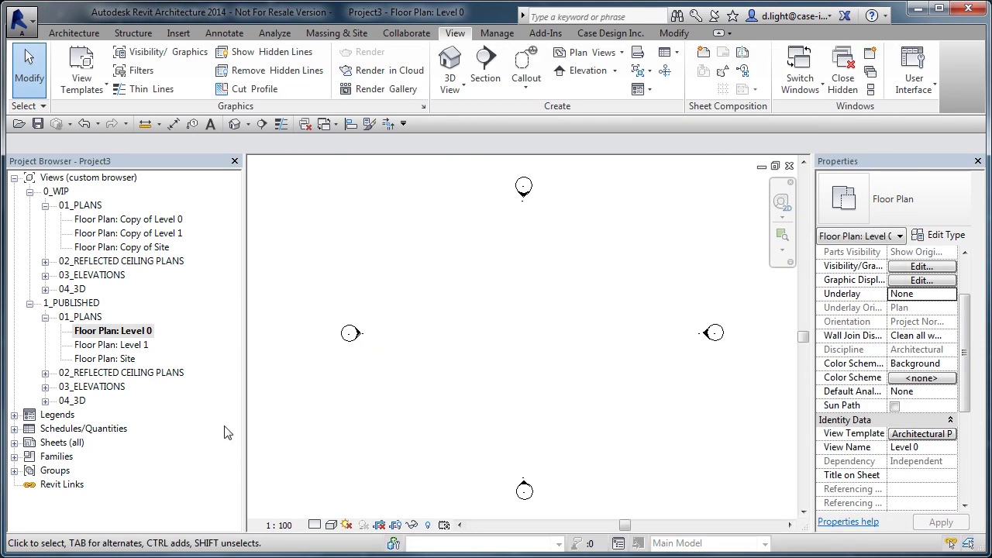
# Expand the schedules in the project browser and reopen View List 2 to review it from its title
pyautogui.click(14, 429)
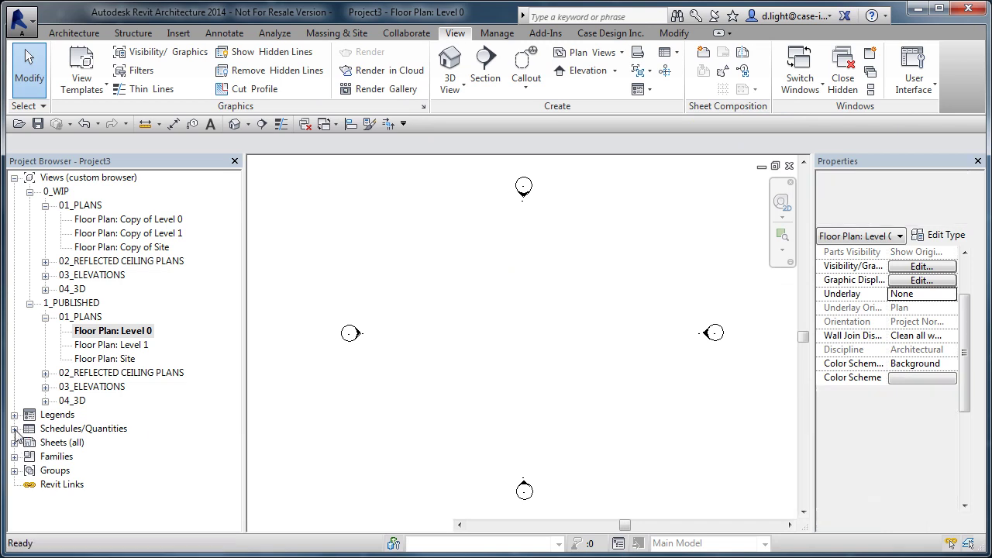
pyautogui.doubleClick(65, 470)
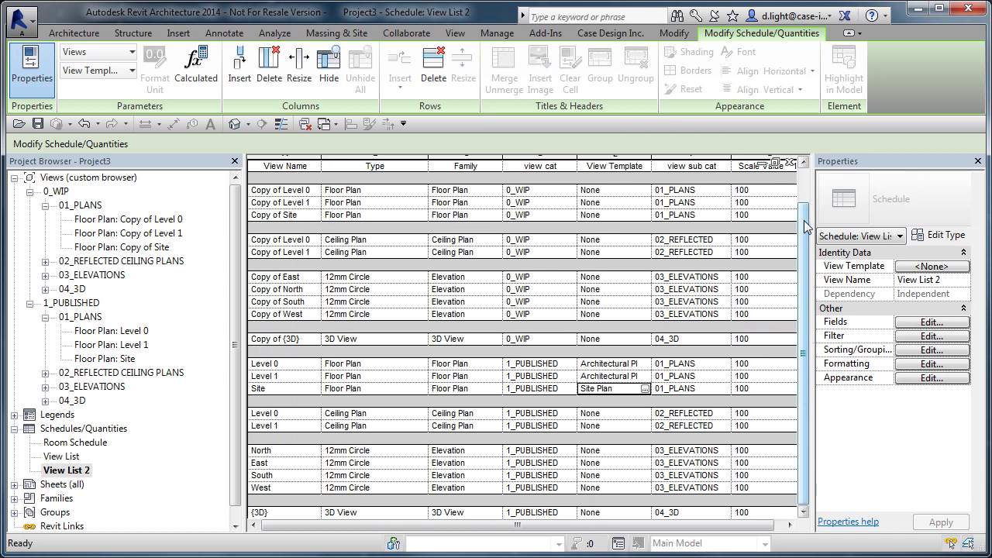
pyautogui.scroll(2, 805, 202)
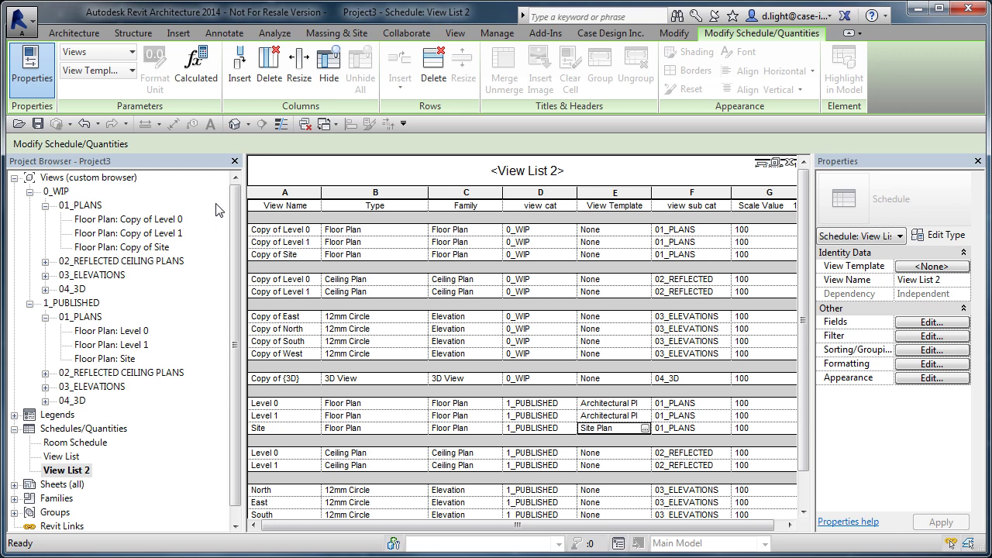
# Collapse the 01_PLANS group under 0_WIP and the whole 1_PUBLISHED and 0_WIP categories in the project browser
pyautogui.click(45, 206)
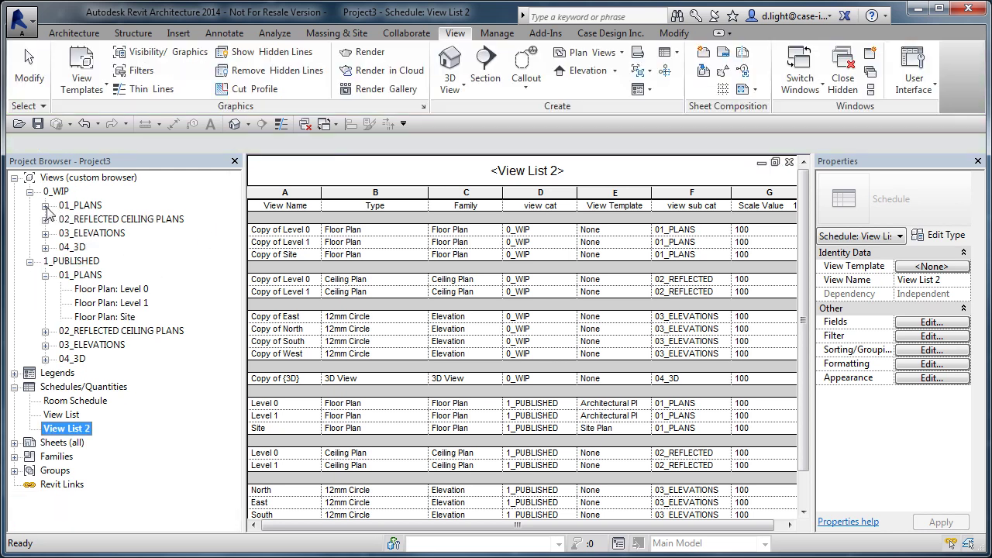
pyautogui.click(30, 261)
pyautogui.click(30, 191)
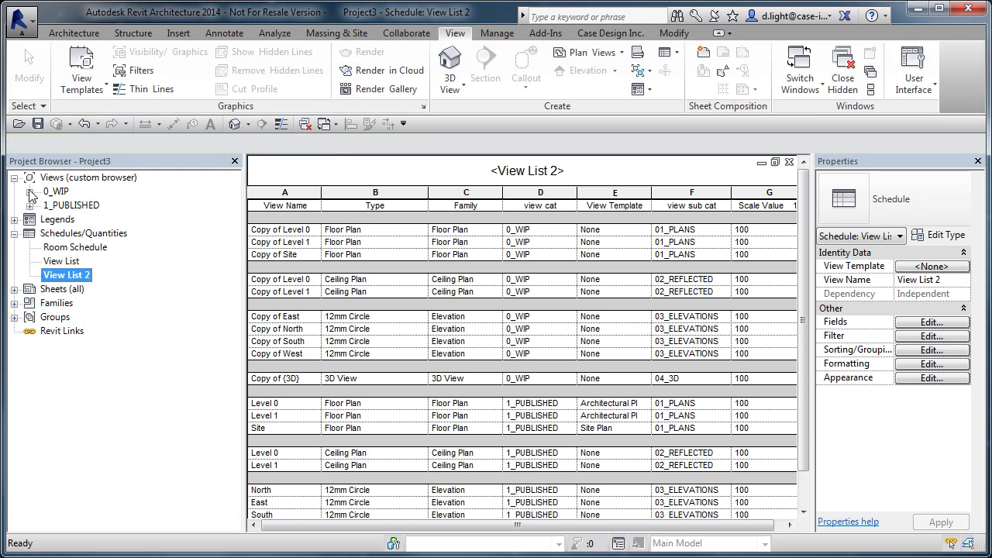